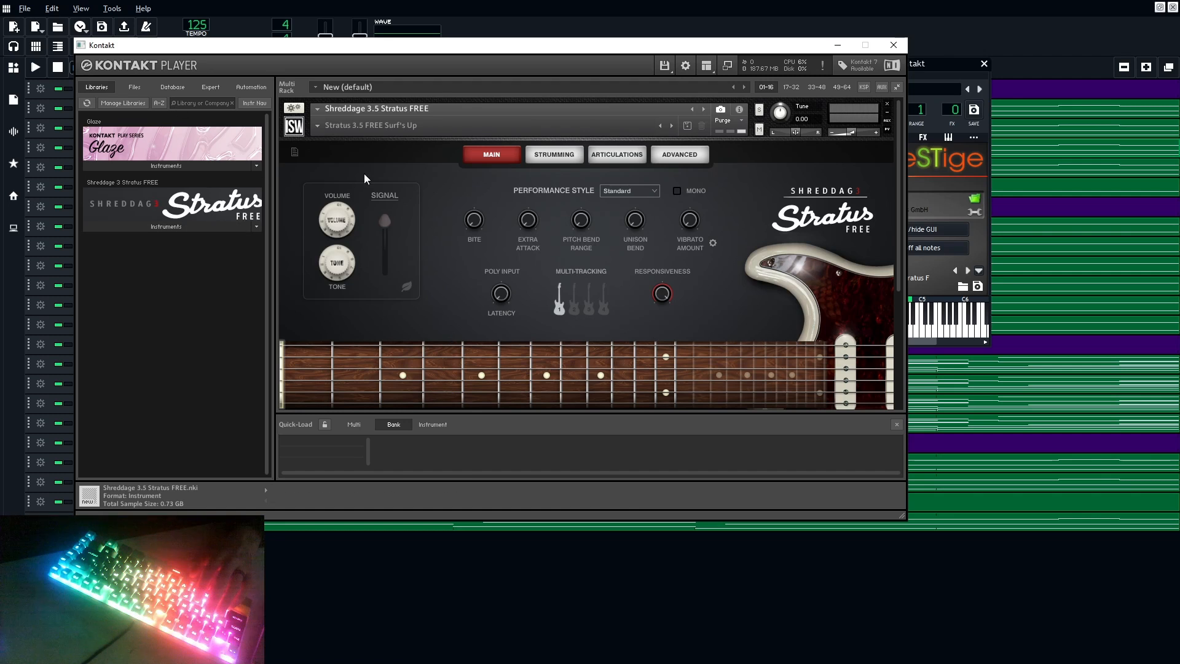
Step: Look through the Shreddage 3.5 Stratus FREE preset list and the controls on its main page without changing the preset
left_click(317, 125)
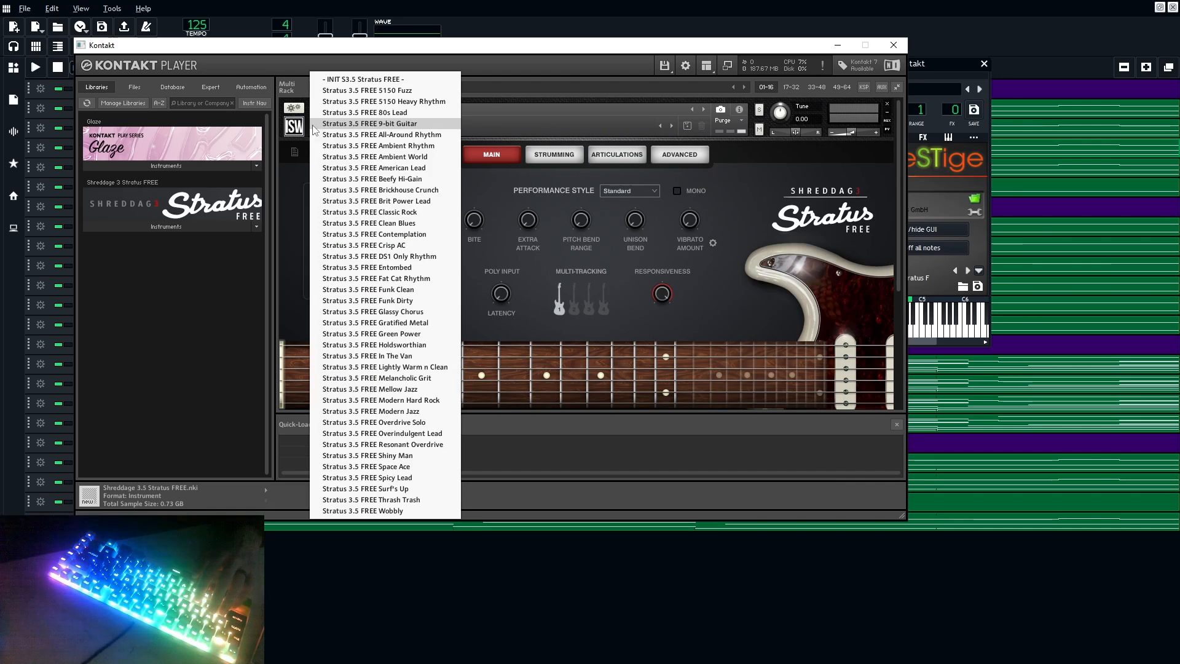
left_click(683, 341)
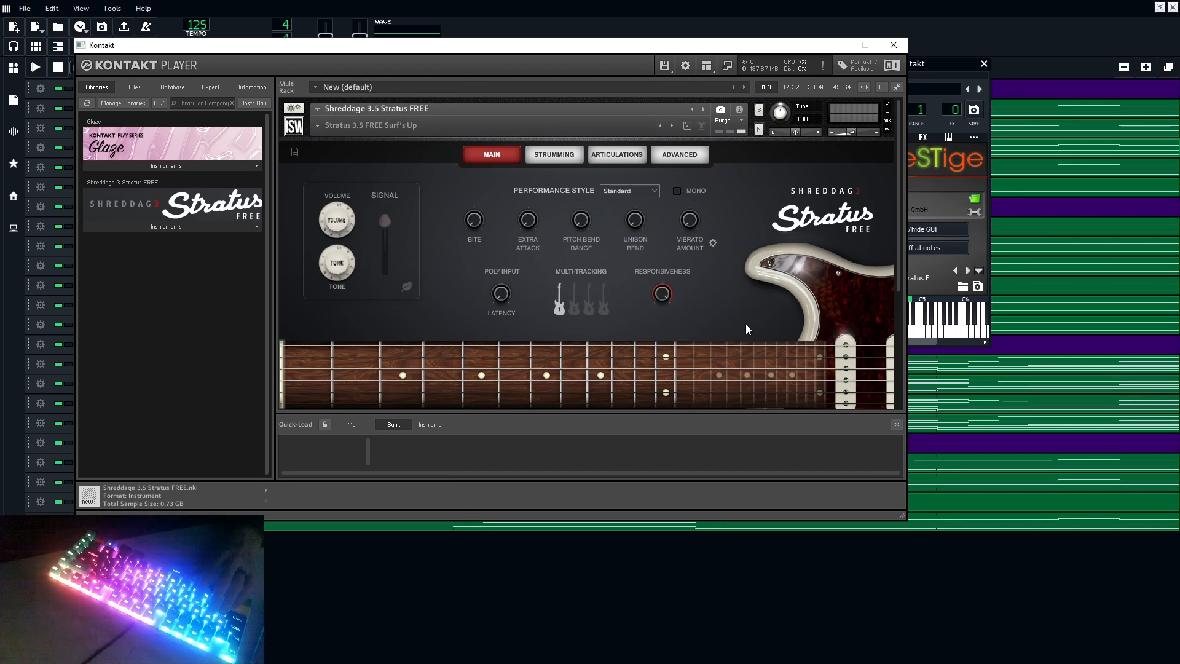
scroll(723, 327, "down", 4)
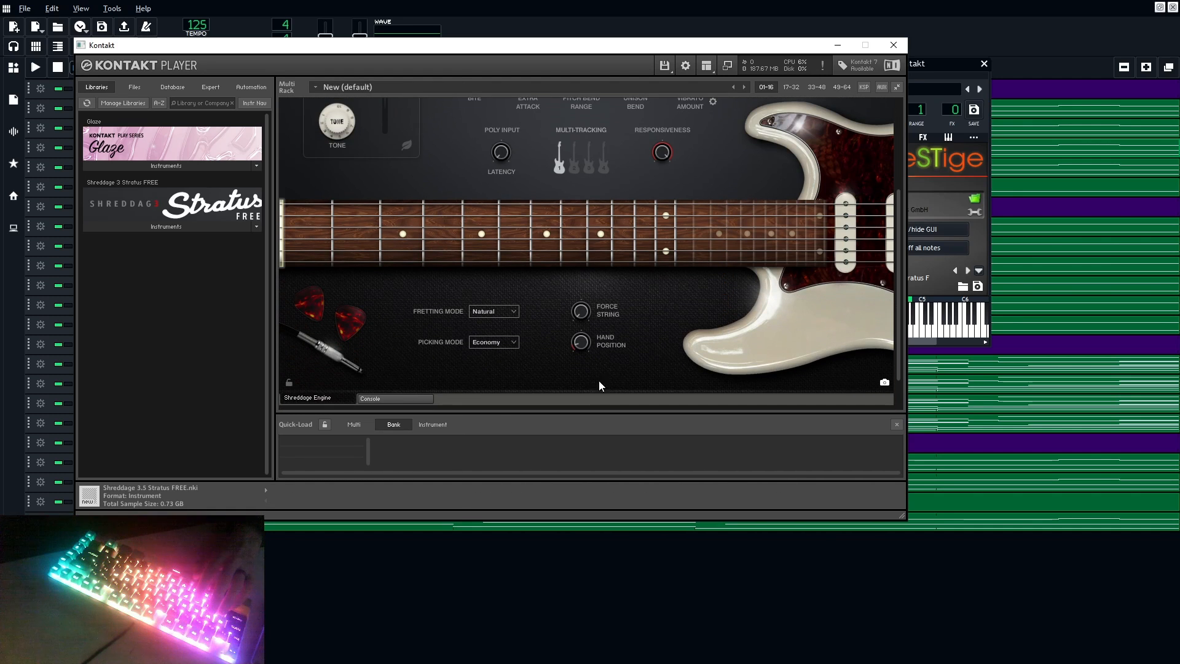
scroll(427, 297, "up", 4)
scroll(427, 161, "up", 1)
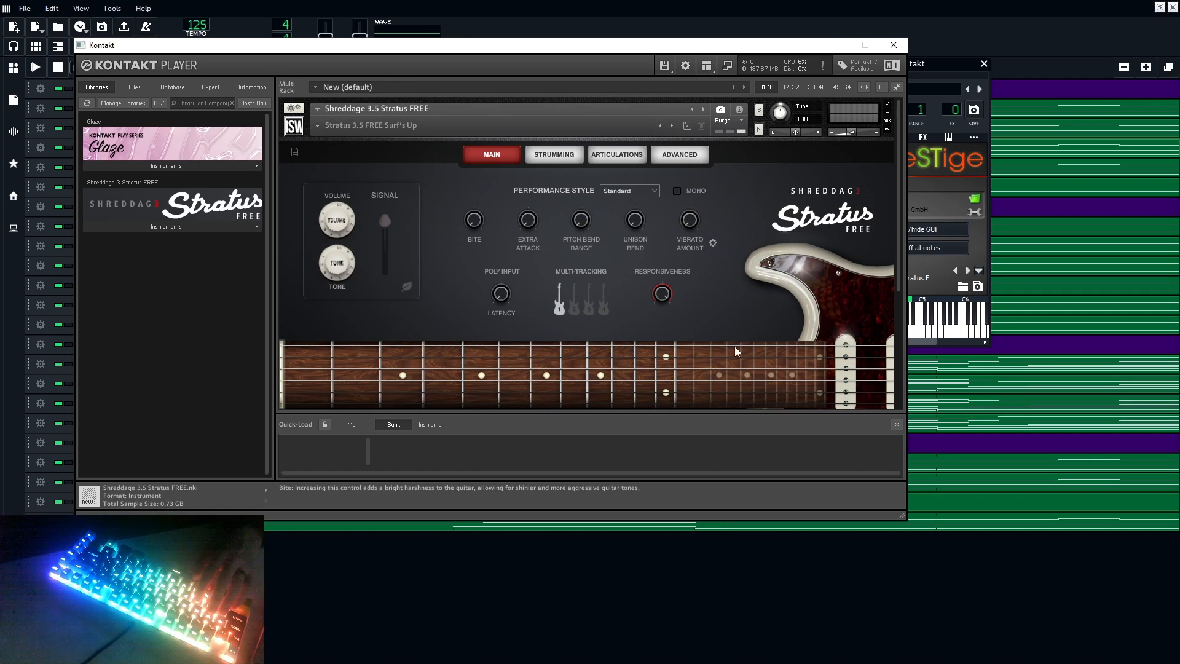
Step: Review the Stratus strumming, articulation and advanced settings, return to the main page, and play the guitar pattern in the piano roll
left_click(554, 154)
left_click(616, 154)
left_click(675, 157)
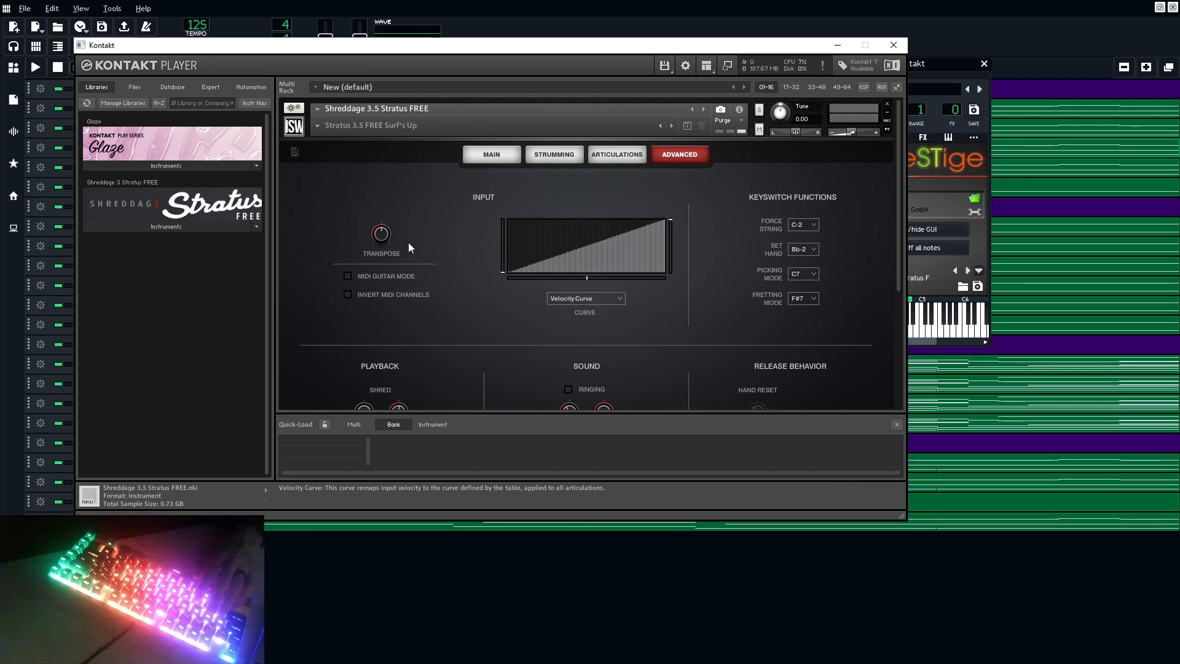
left_click(493, 154)
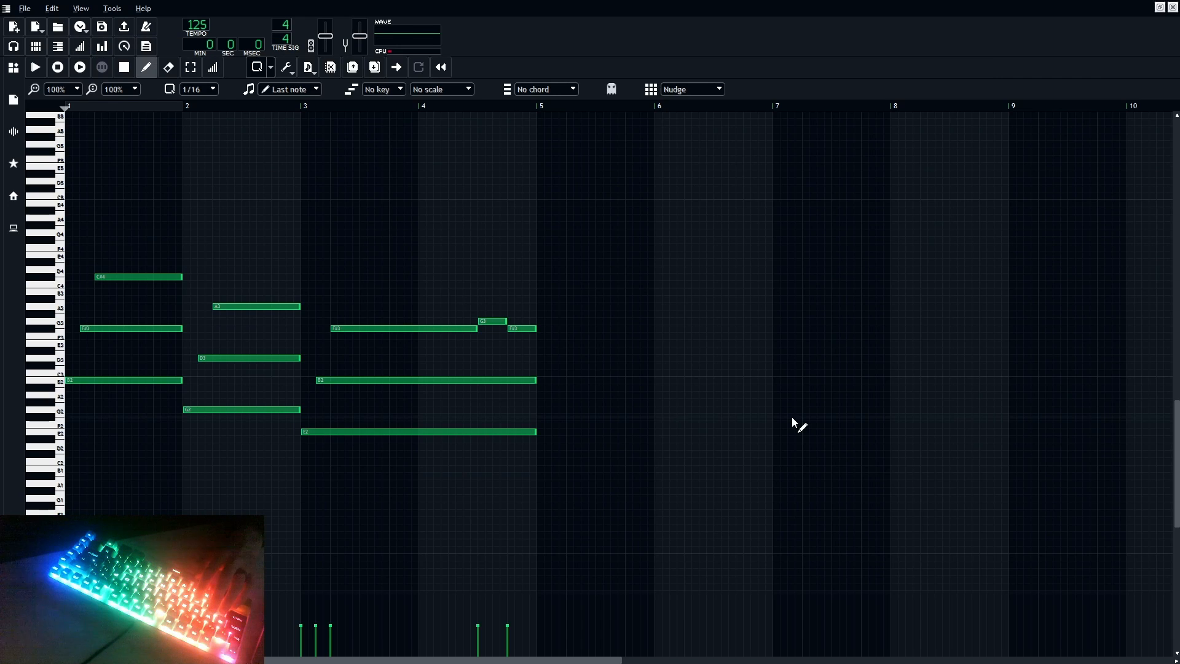
key("space")
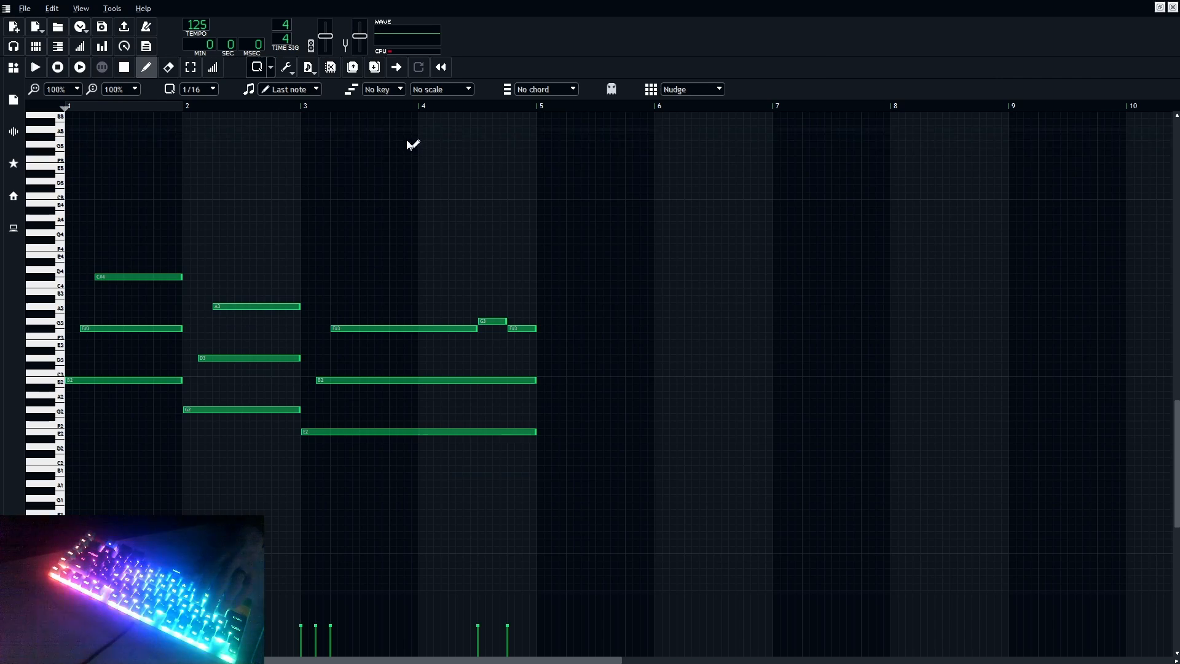
Step: Play the next four-bar guitar pattern, and check Haunted Guitar Lite's preset selector before playing its own pattern
key("space")
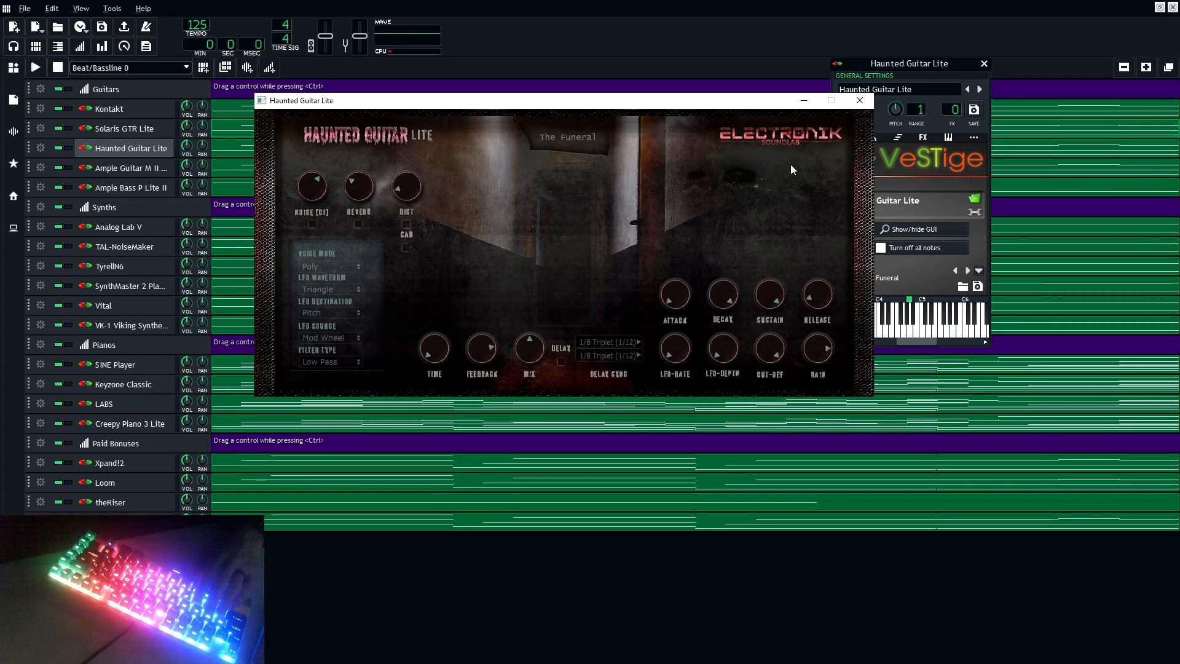
left_click(567, 136)
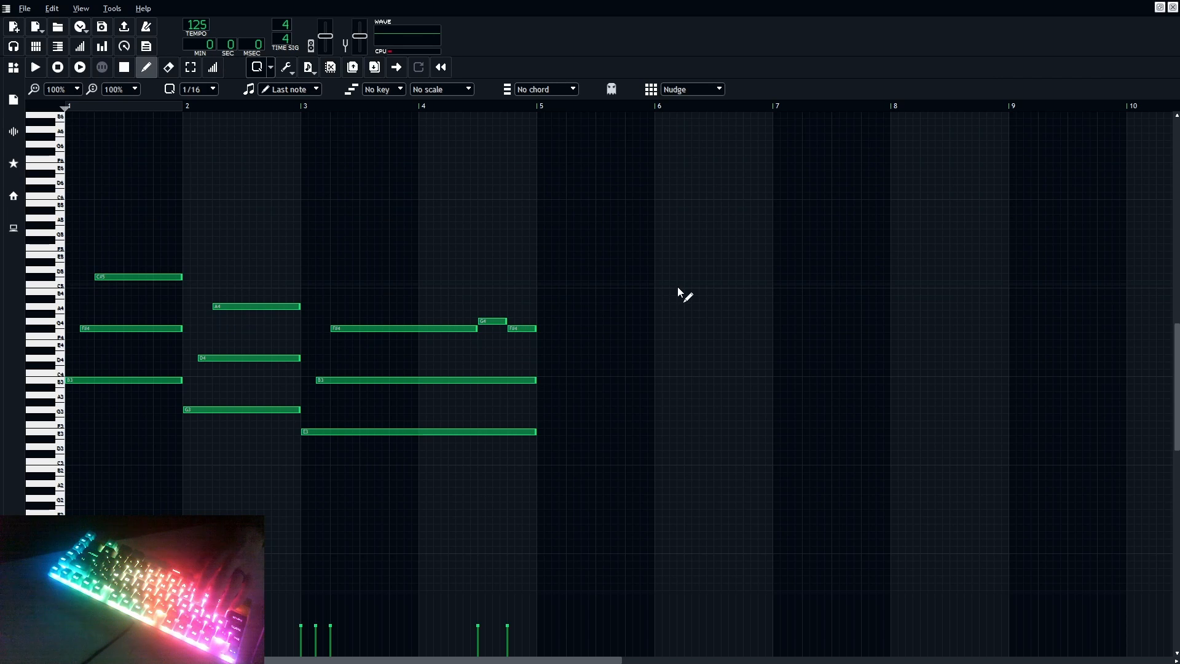
key("space")
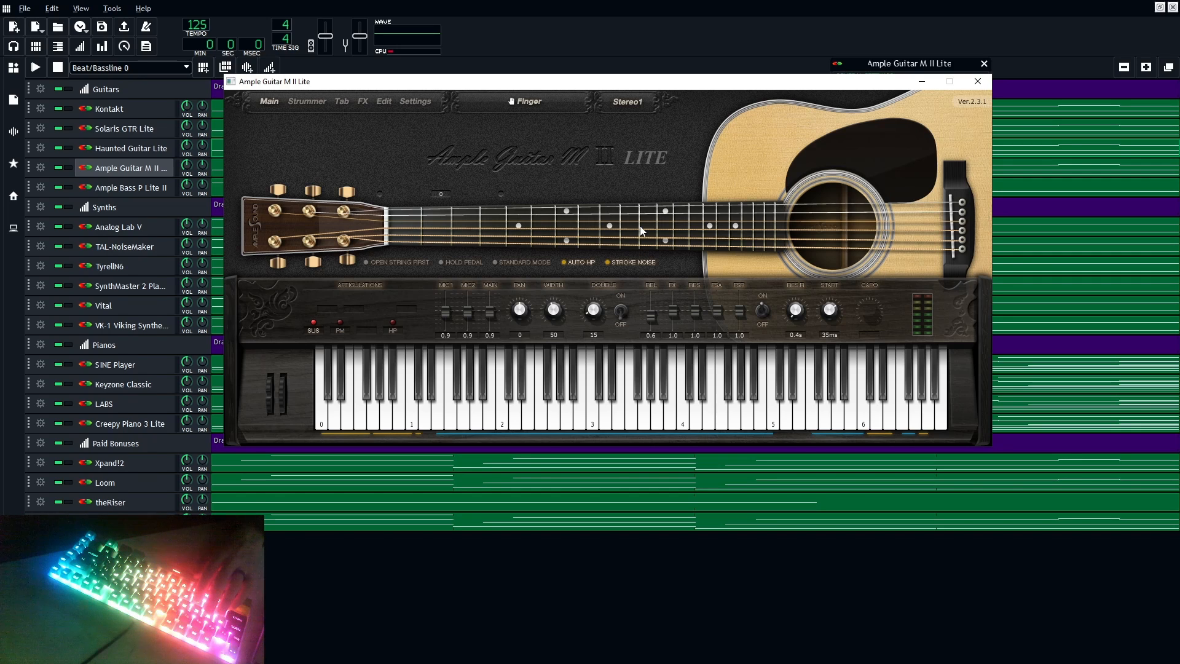
Step: Review Ample Guitar M II Lite's strummer and FX pages, and play its four-bar pattern in the piano roll
left_click(307, 101)
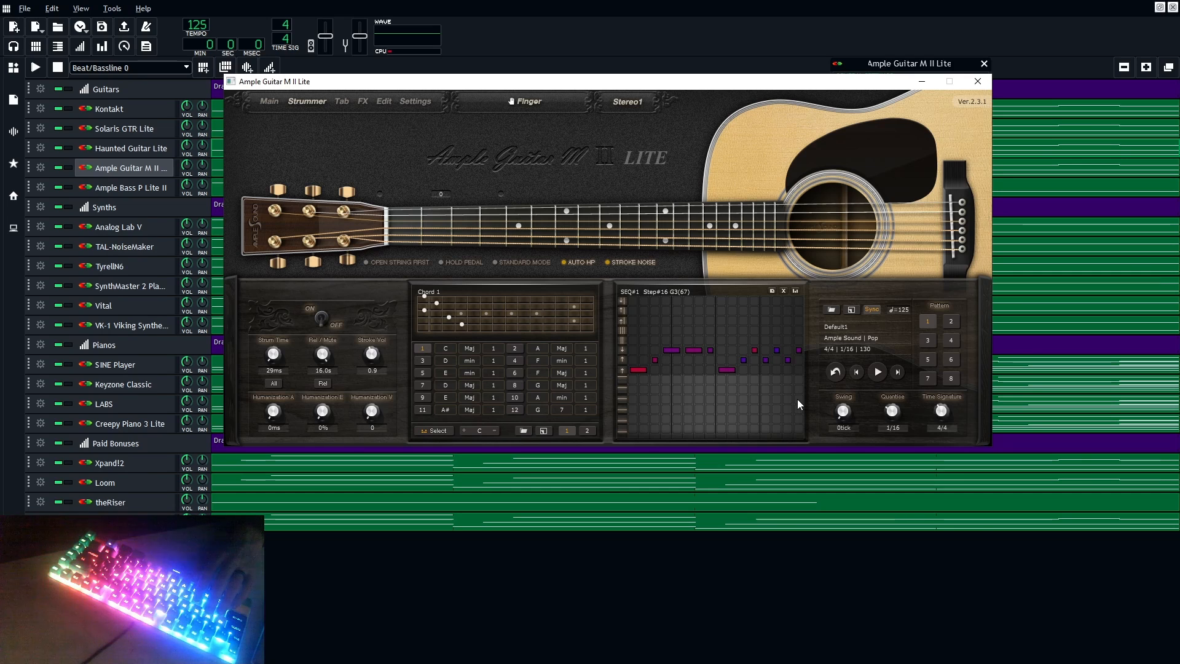
left_click(362, 100)
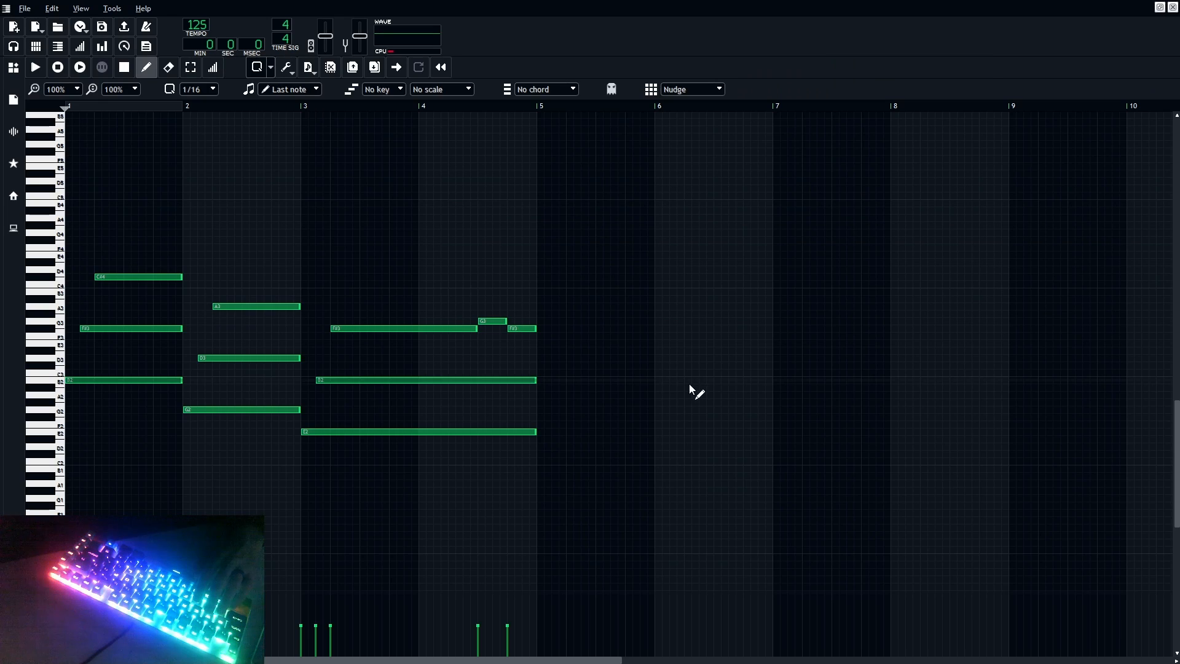
key("space")
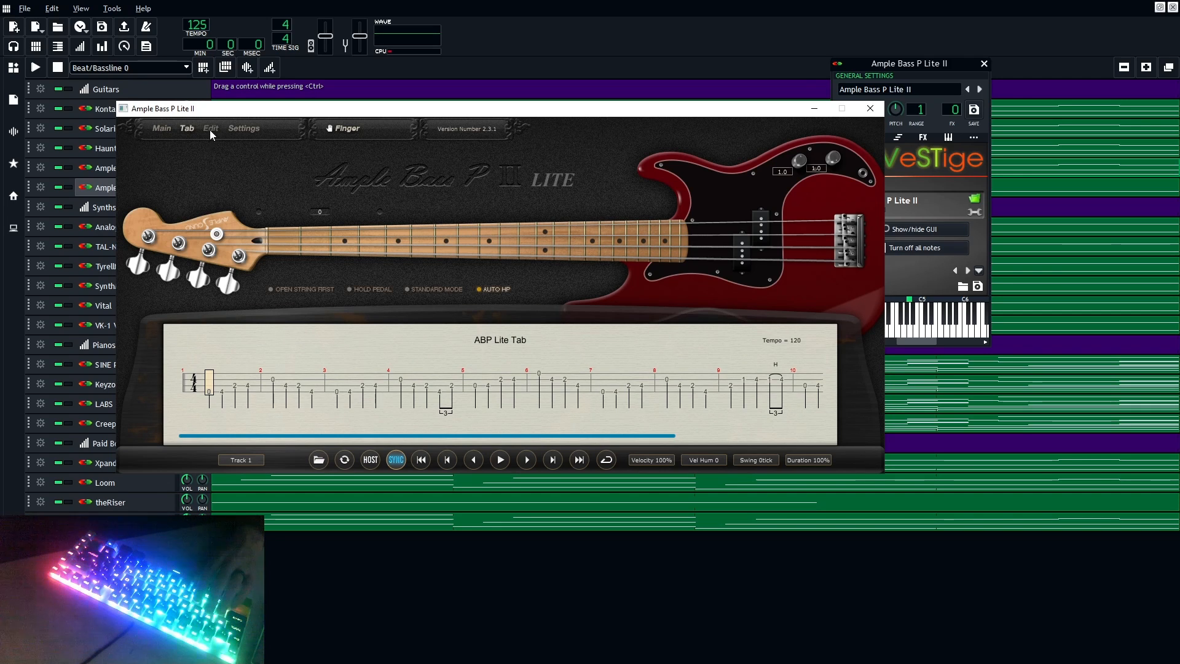
Step: Review Ample Bass P Lite II's sample editor, settings and main page, close the plugin, and play its three-note bass pattern
left_click(208, 131)
left_click(239, 127)
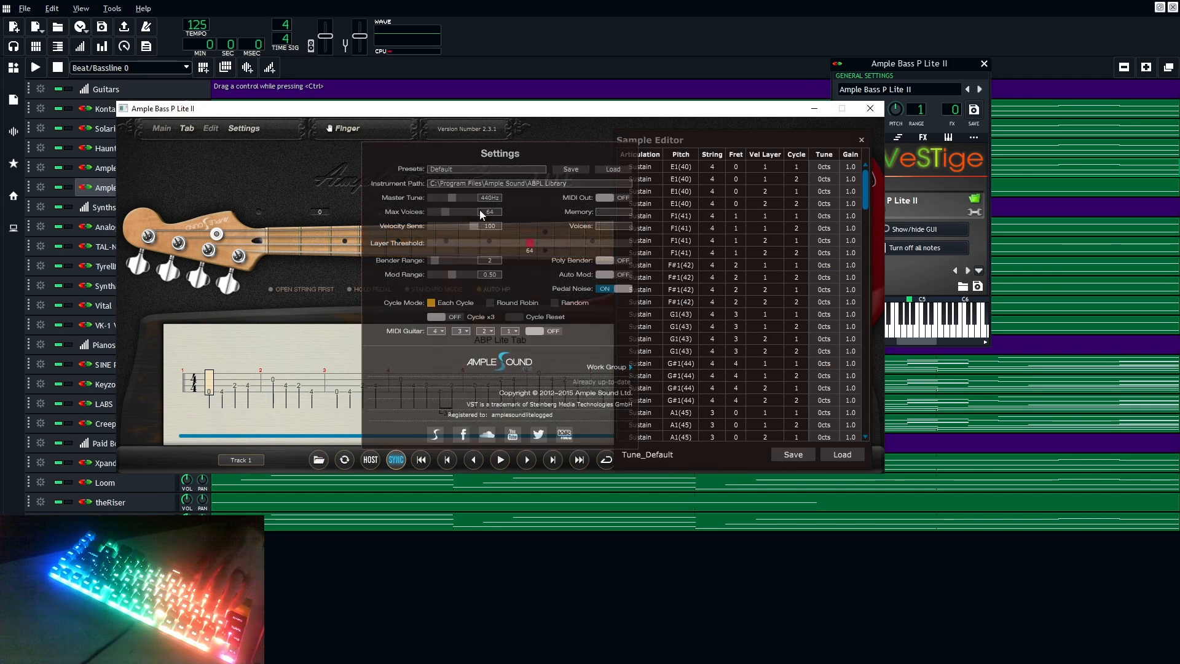
left_click(162, 129)
left_click(861, 143)
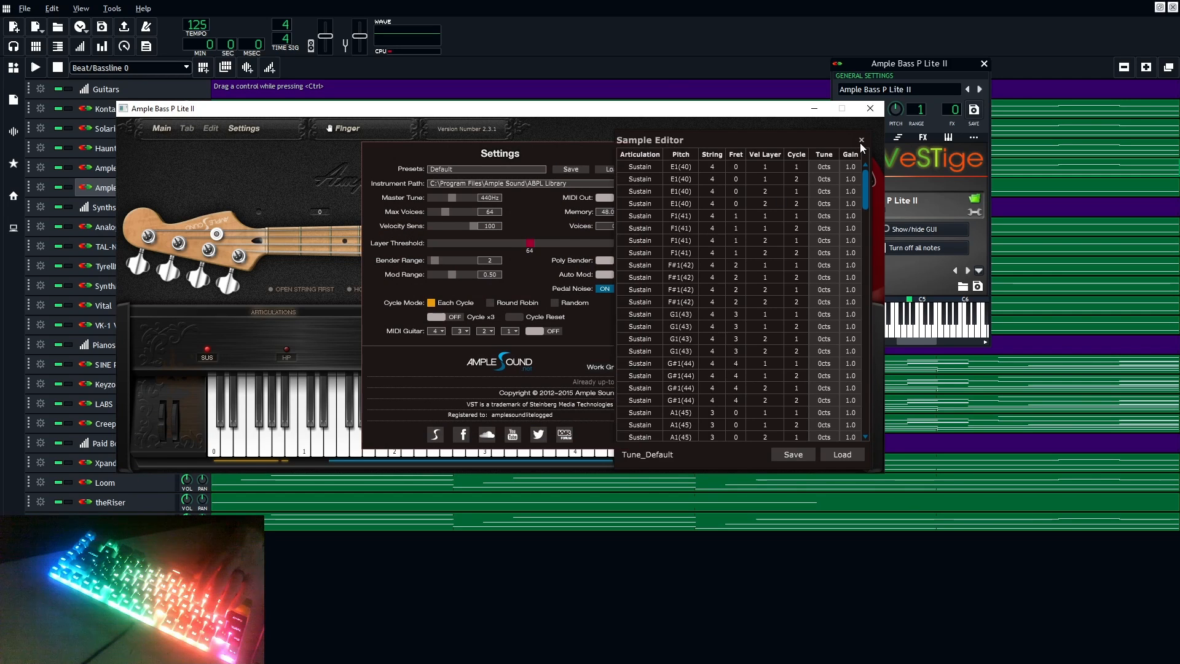
left_click(860, 141)
left_click(870, 108)
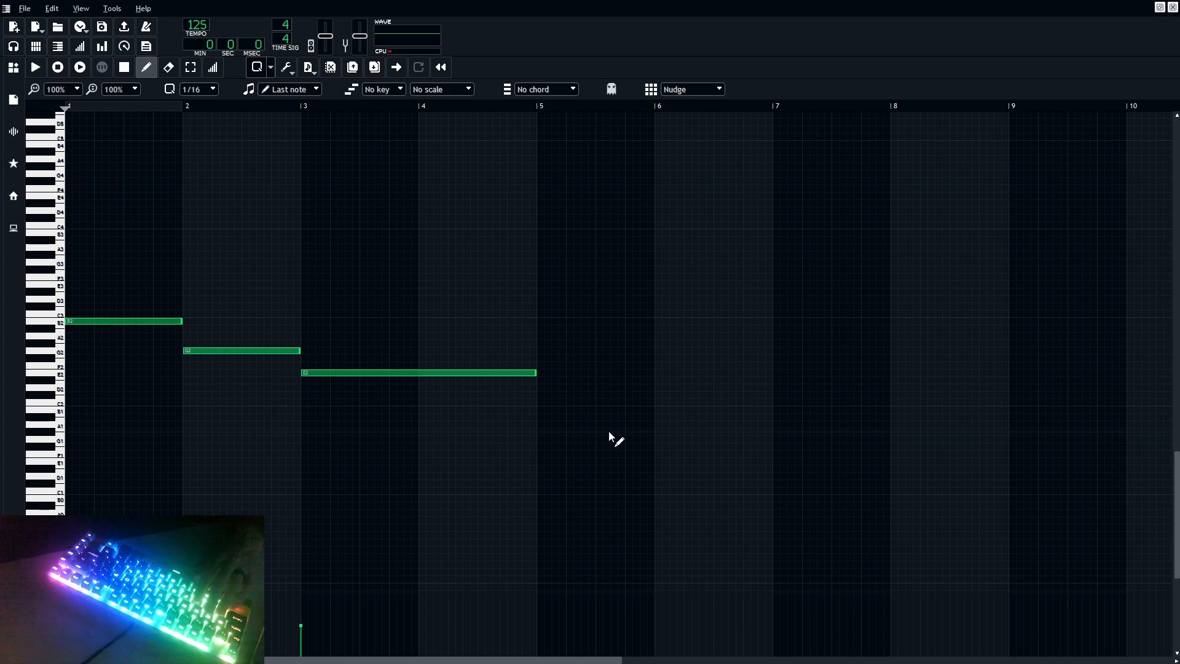
key("space")
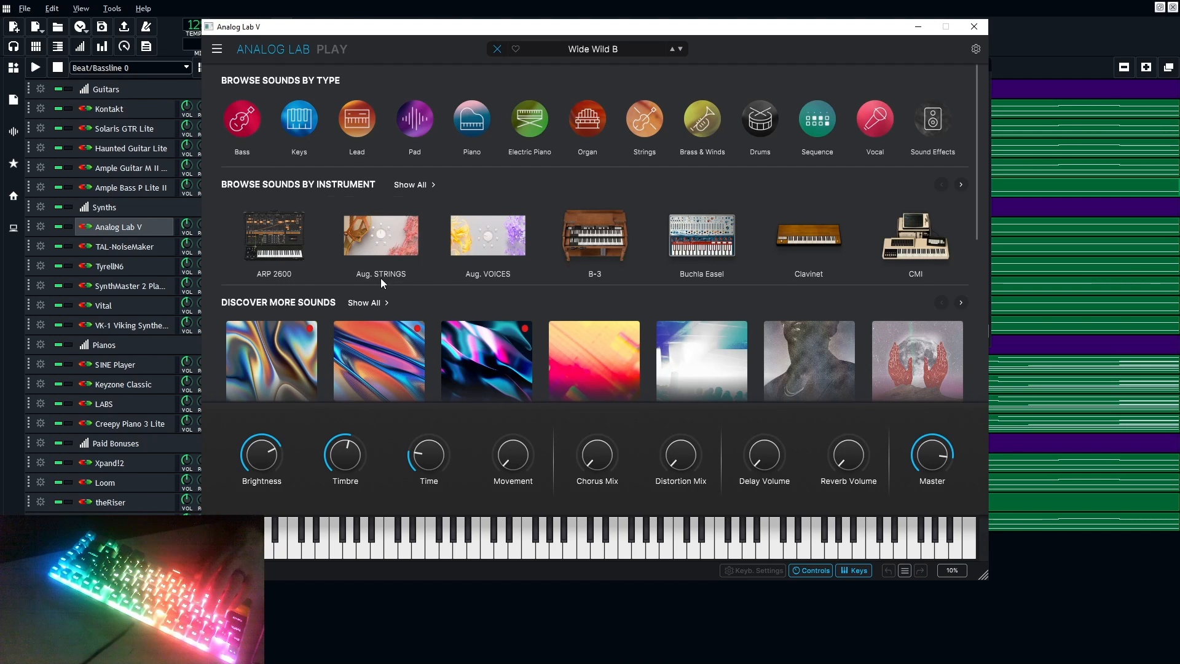
Step: Browse Analog Lab V's instruments and the additional sound packs, and play its two-bar pattern in the piano roll
left_click(961, 184)
left_click(959, 185)
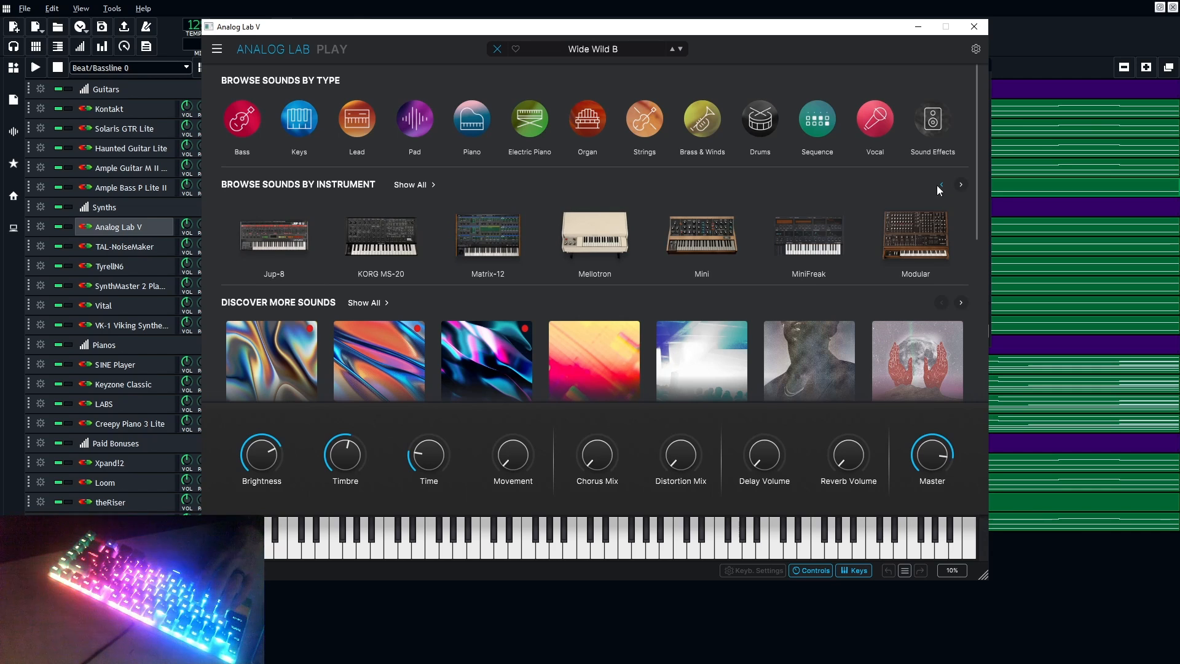
scroll(822, 235, "down", 3)
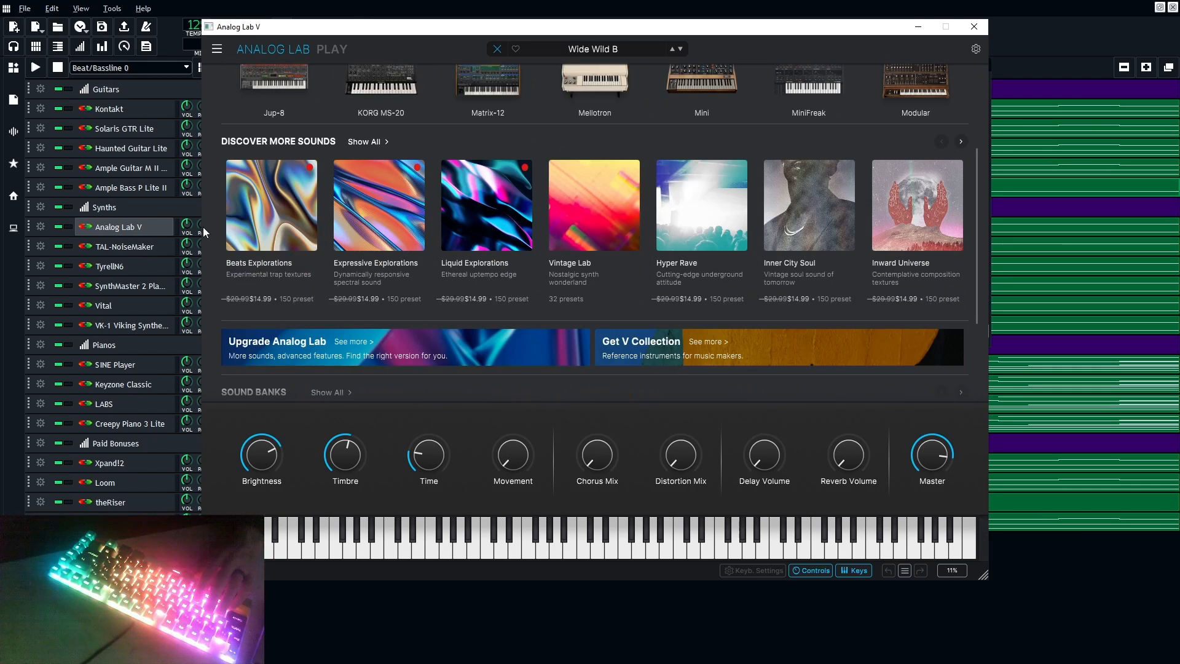
scroll(812, 230, "down", 3)
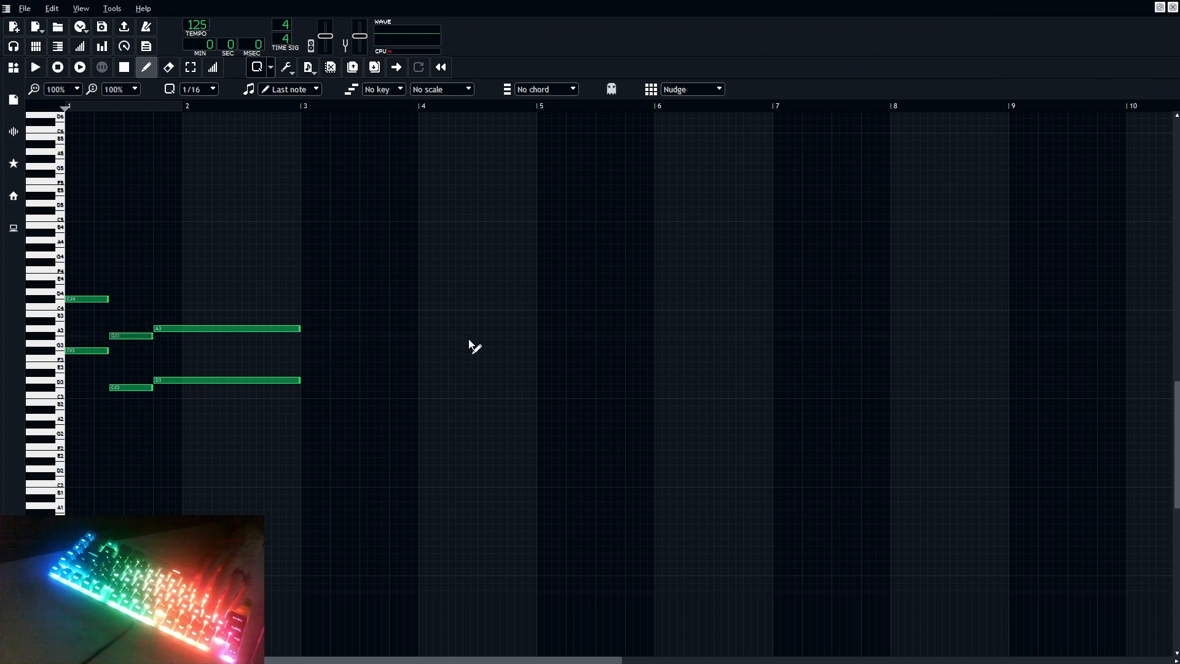
key("space")
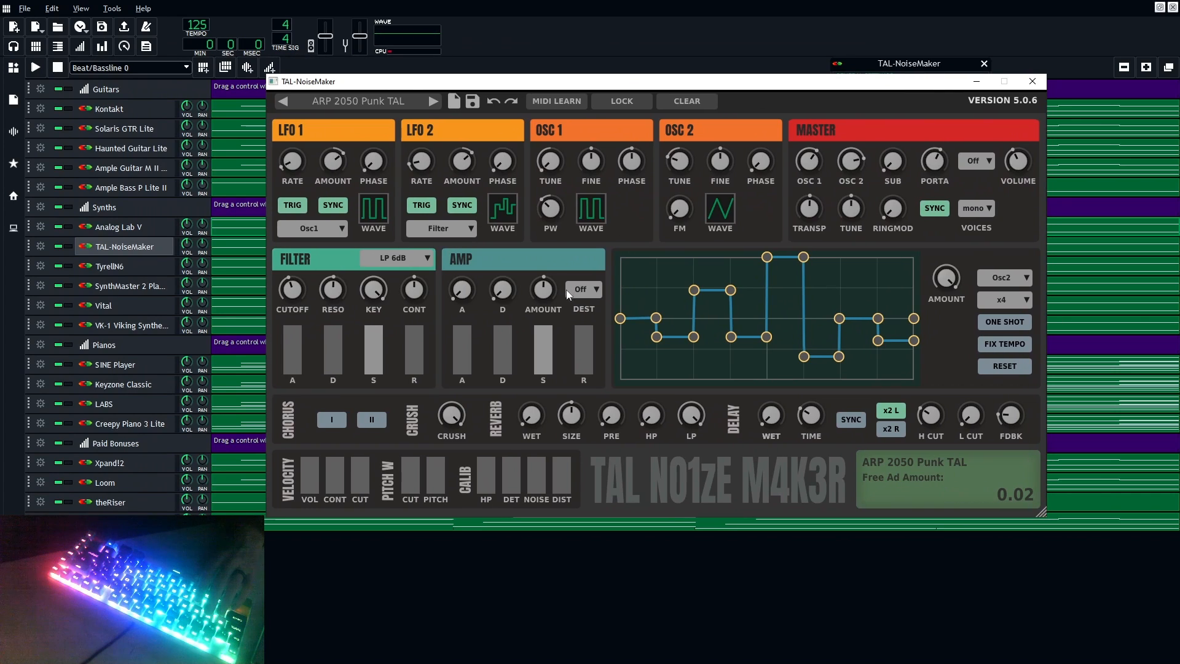
Step: Browse TAL-NoiseMaker's factory preset categories, and play its two-bar pattern in the piano roll
left_click(372, 100)
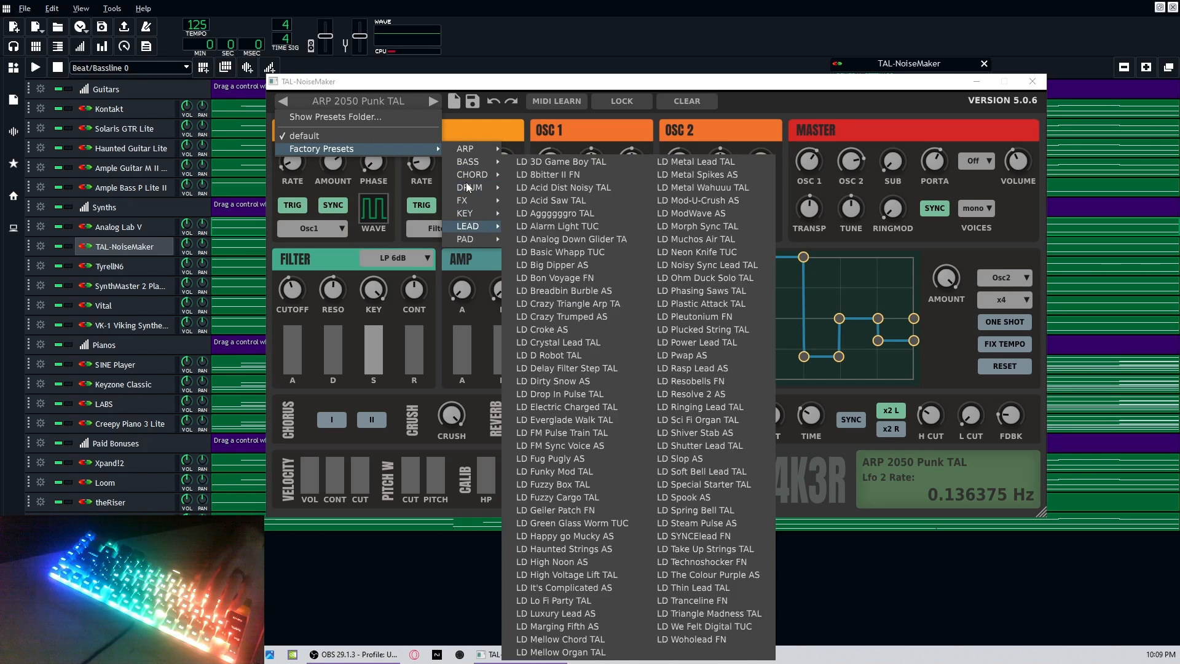
mouse_move(471, 161)
left_click(584, 189)
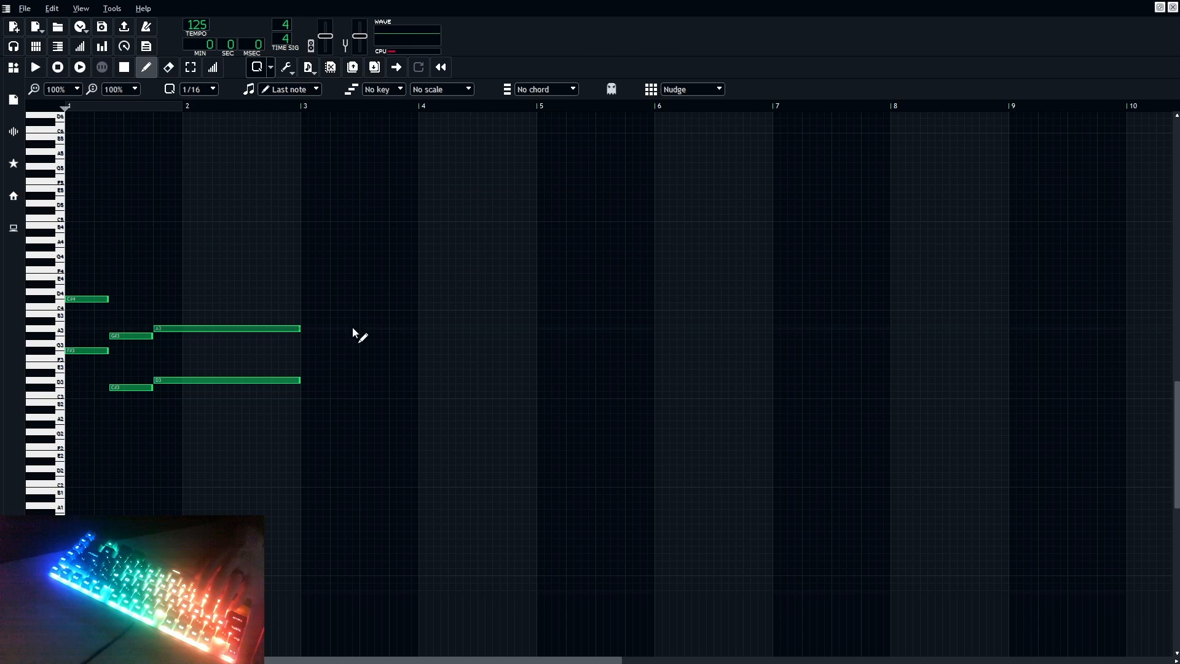
key("space")
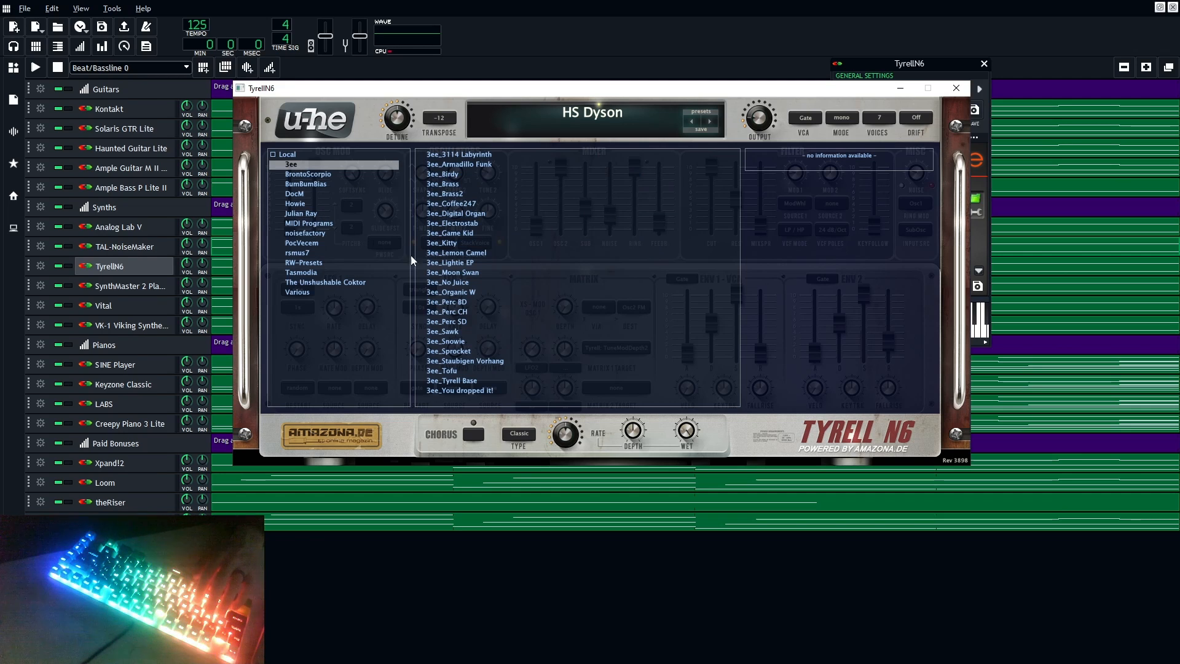
Step: Browse several TyrellN6 preset folders, including DocM, RW-Presets and 3ee, and play its two-bar pattern
left_click(320, 195)
left_click(320, 213)
left_click(319, 262)
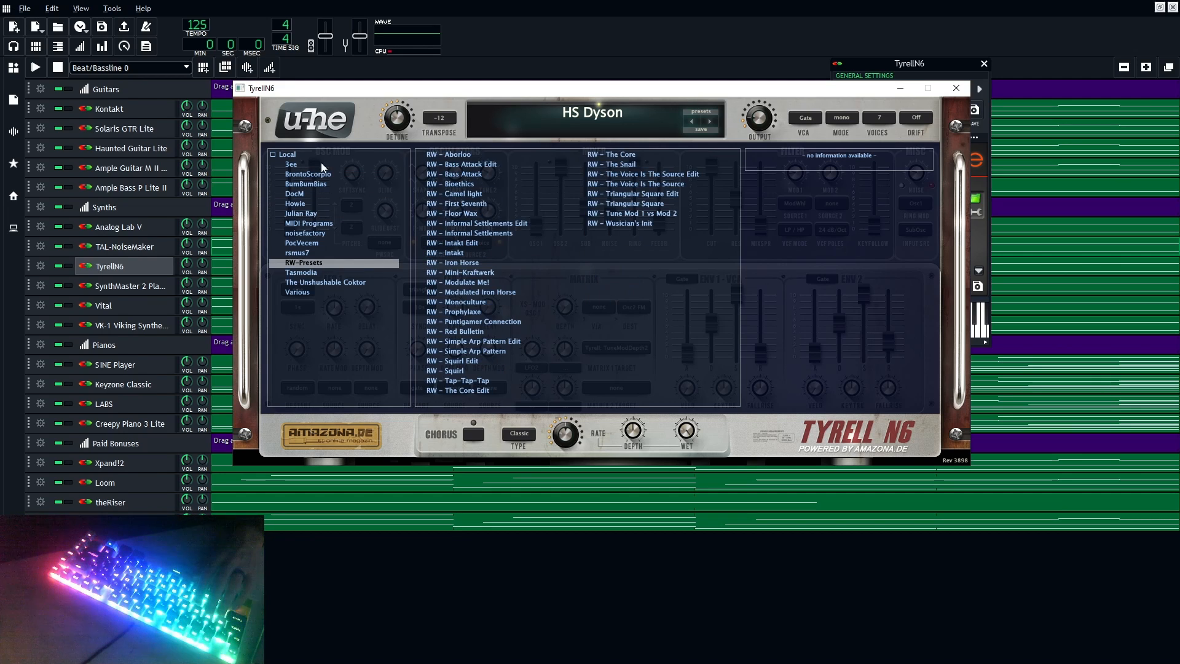
left_click(320, 164)
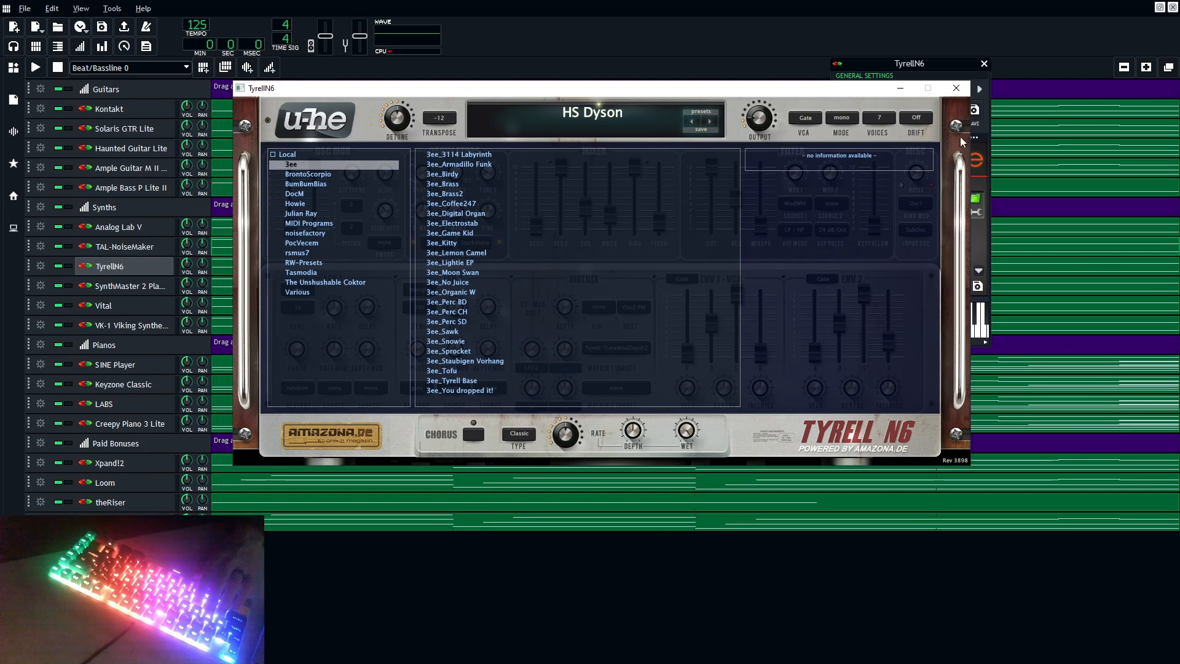
left_click(698, 123)
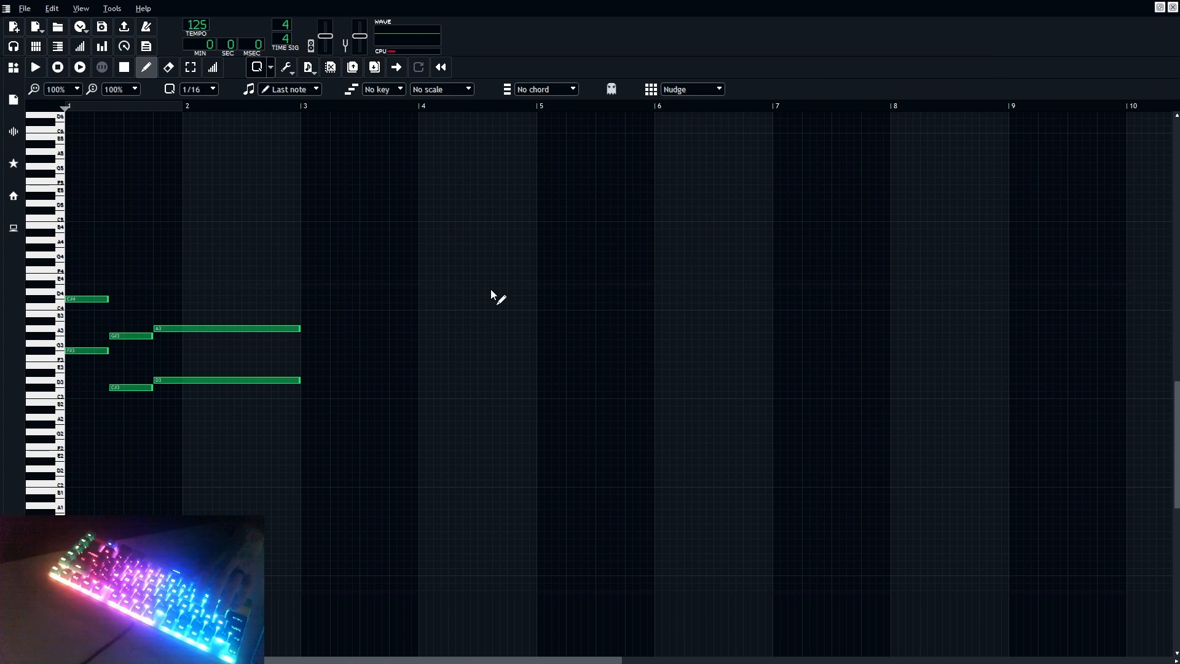
key("space")
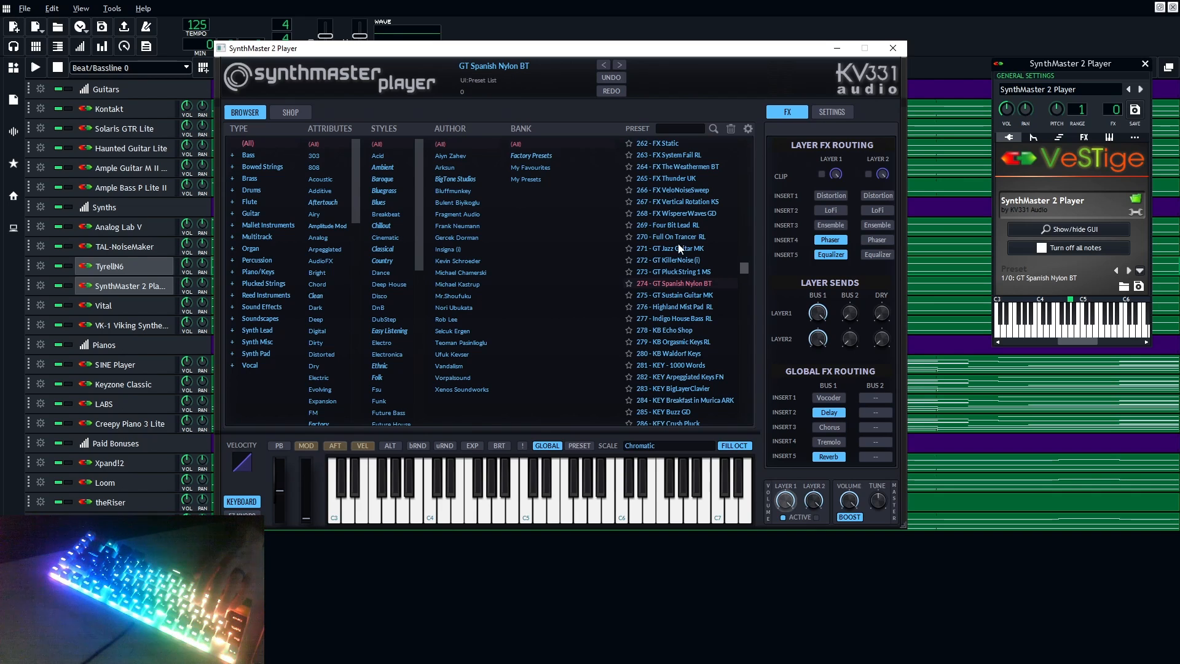
Step: Browse SynthMaster 2 Player's preset list and style filters, close the plugin, and play its two-bar pattern
scroll(672, 297, "down", 7)
scroll(673, 296, "up", 10)
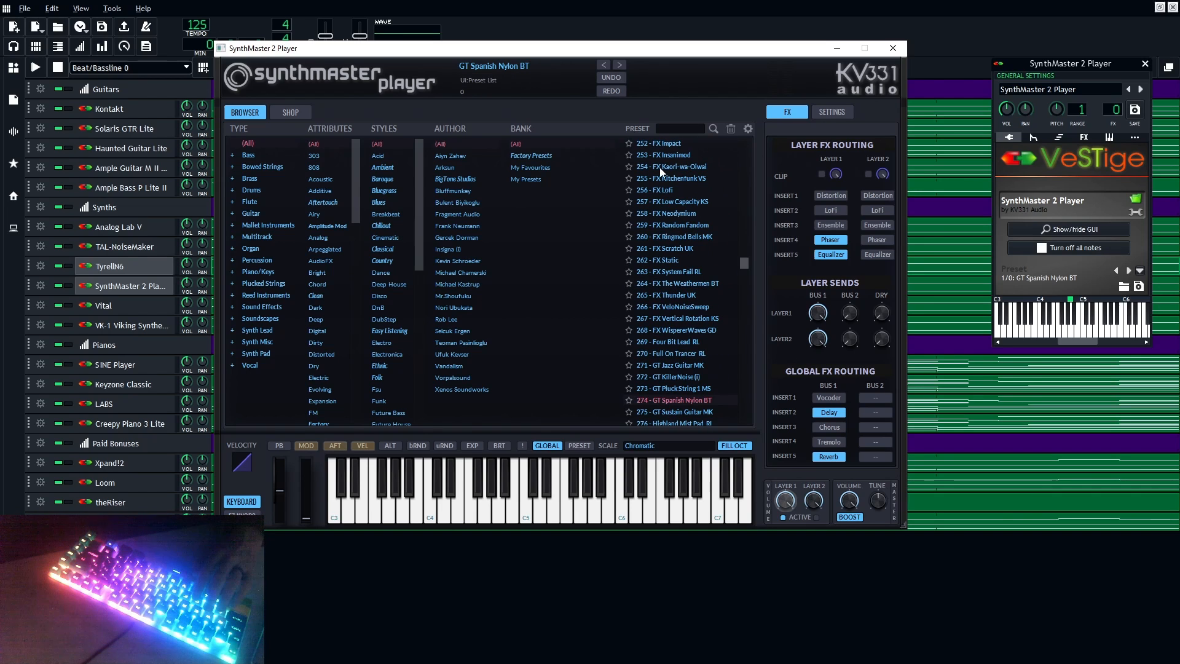
scroll(645, 284, "down", 20)
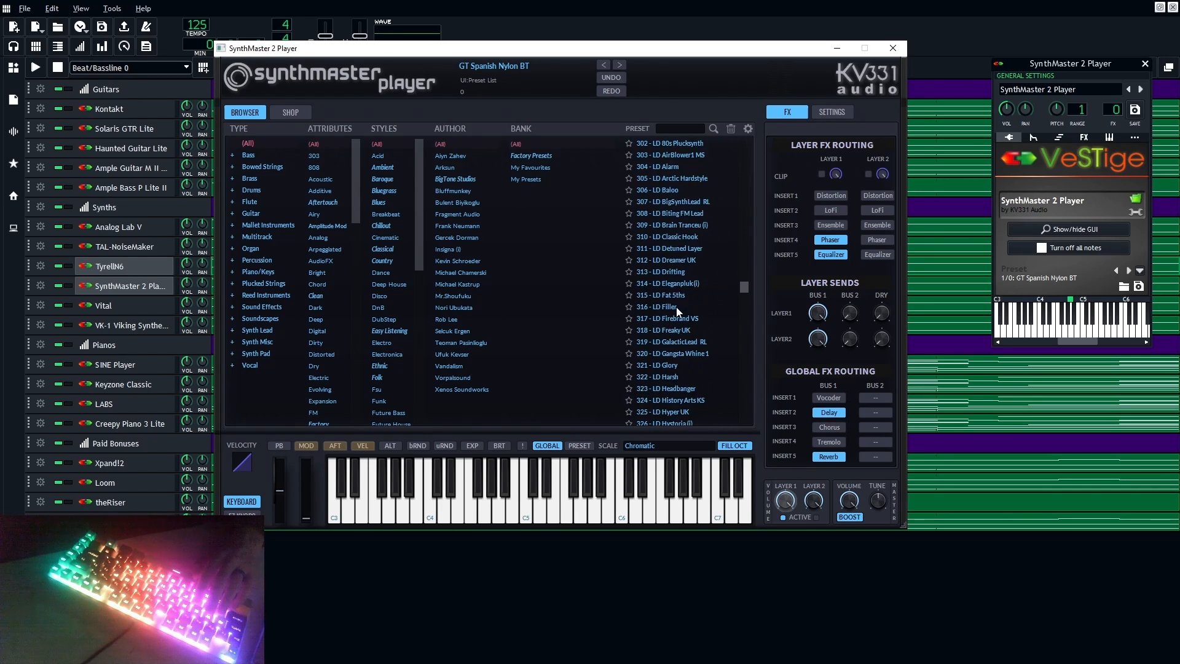
scroll(672, 268, "down", 20)
scroll(395, 210, "down", 10)
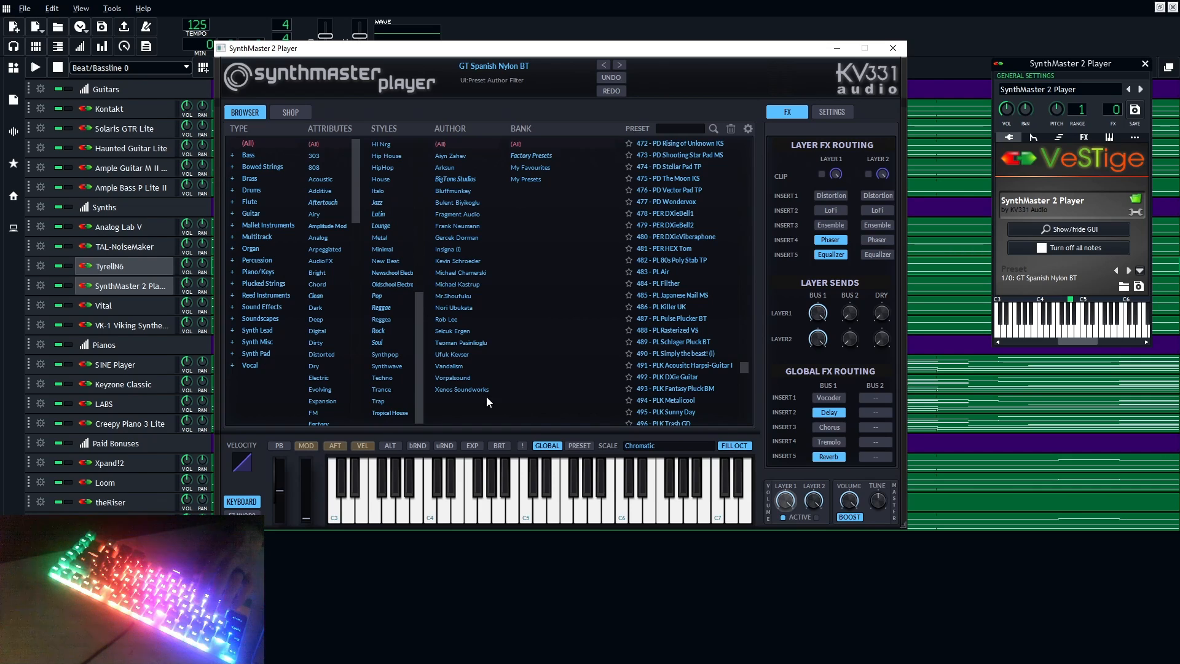
left_click(893, 48)
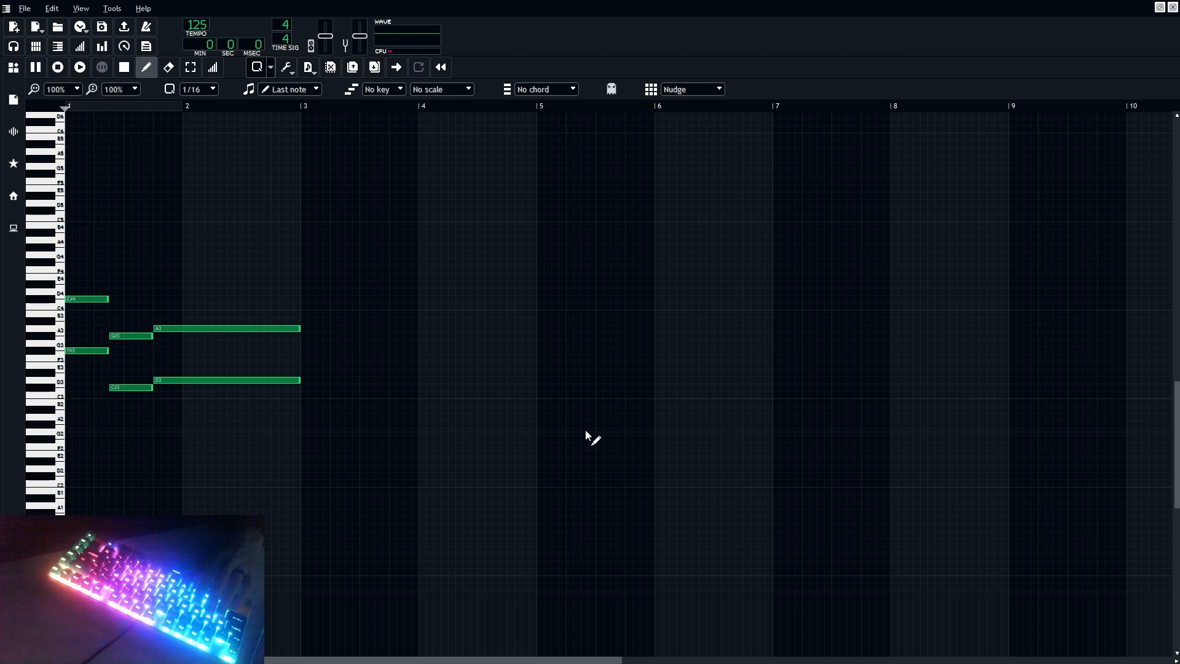
key("space")
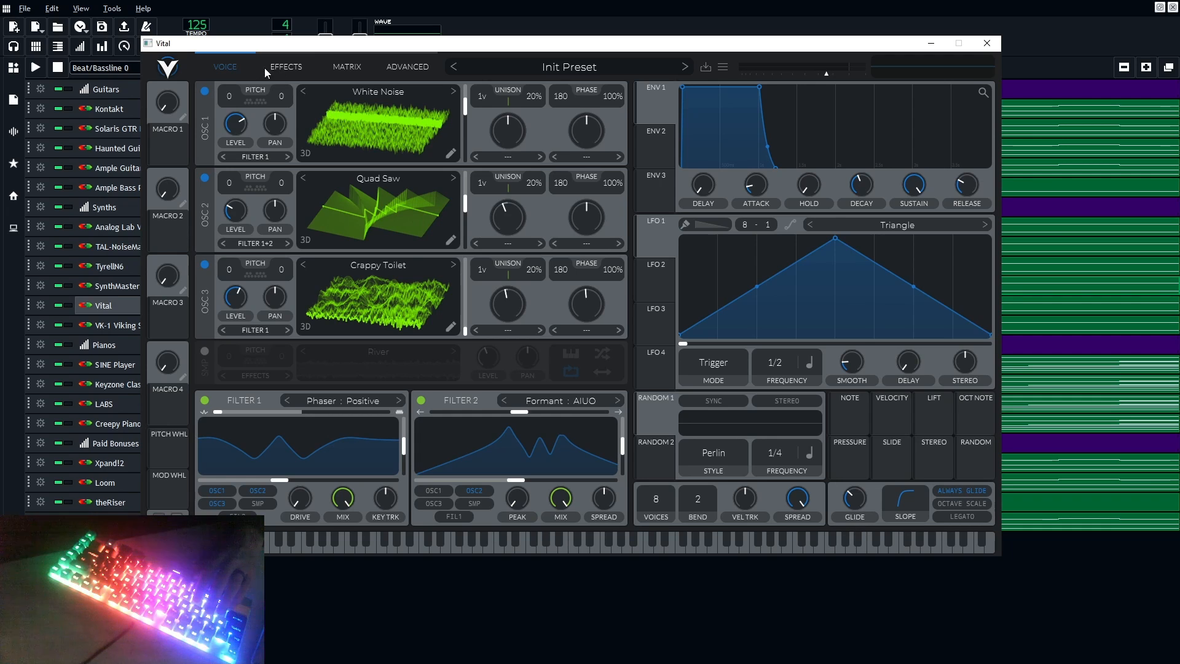
Step: Review Vital's effects page and preset browser, leaving the browser without loading a preset
left_click(285, 66)
left_click(543, 67)
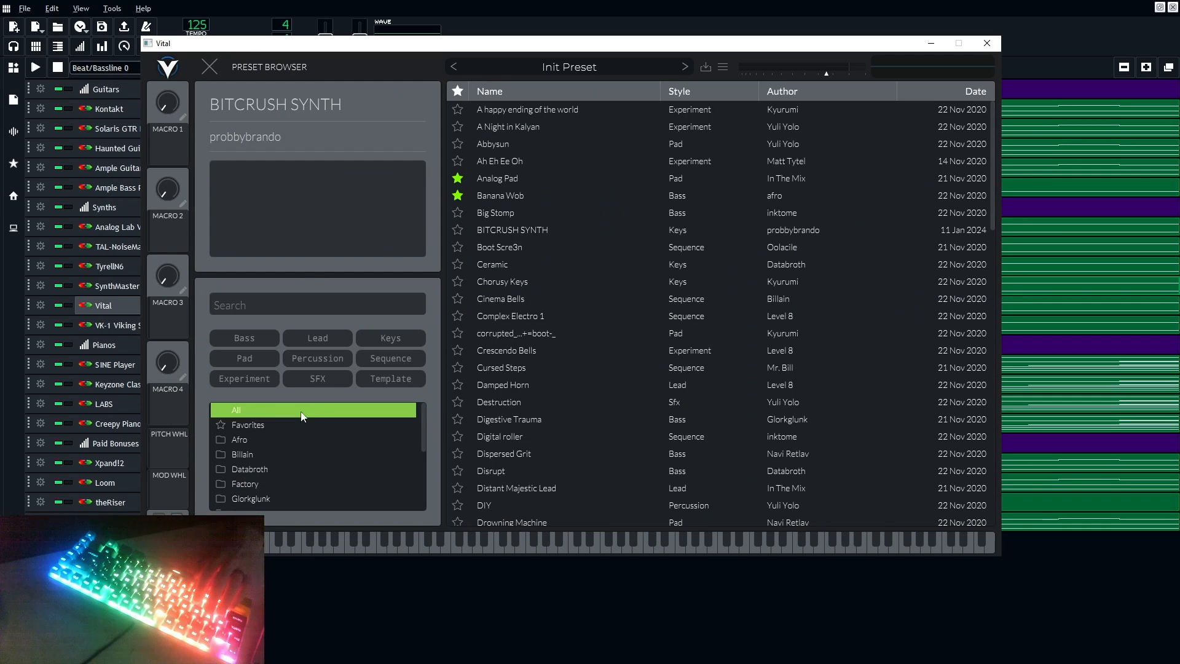
left_click(207, 66)
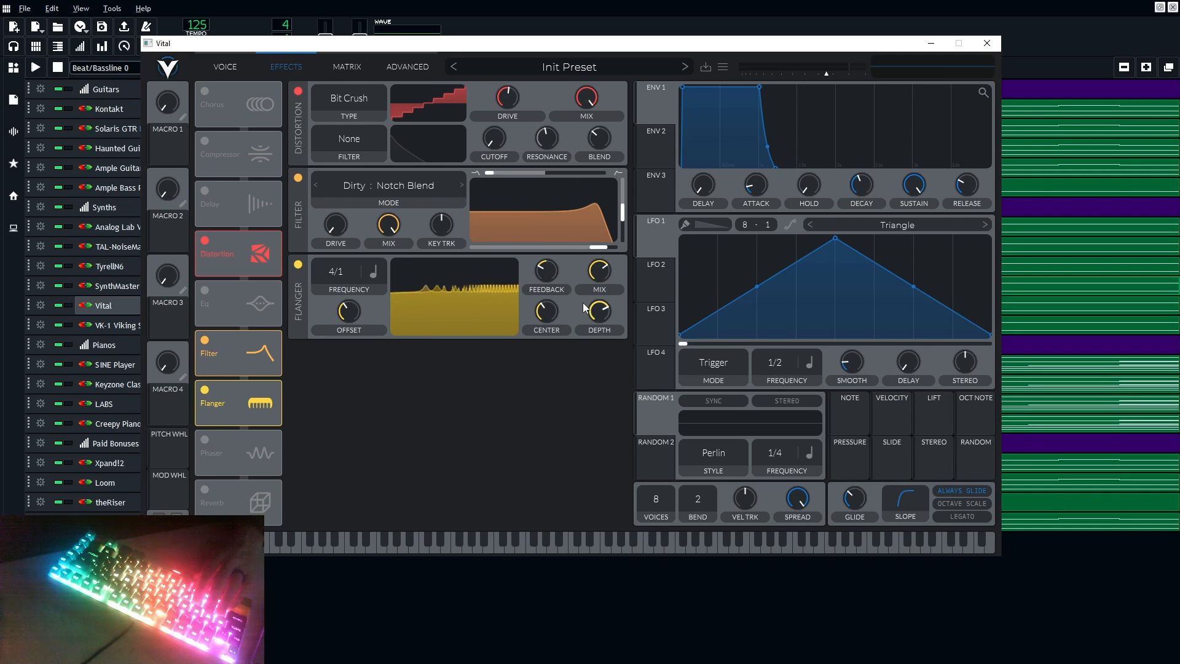
Step: Close the Vital plugin and play its two-bar pattern in the piano roll
left_click(987, 43)
double_click(314, 323)
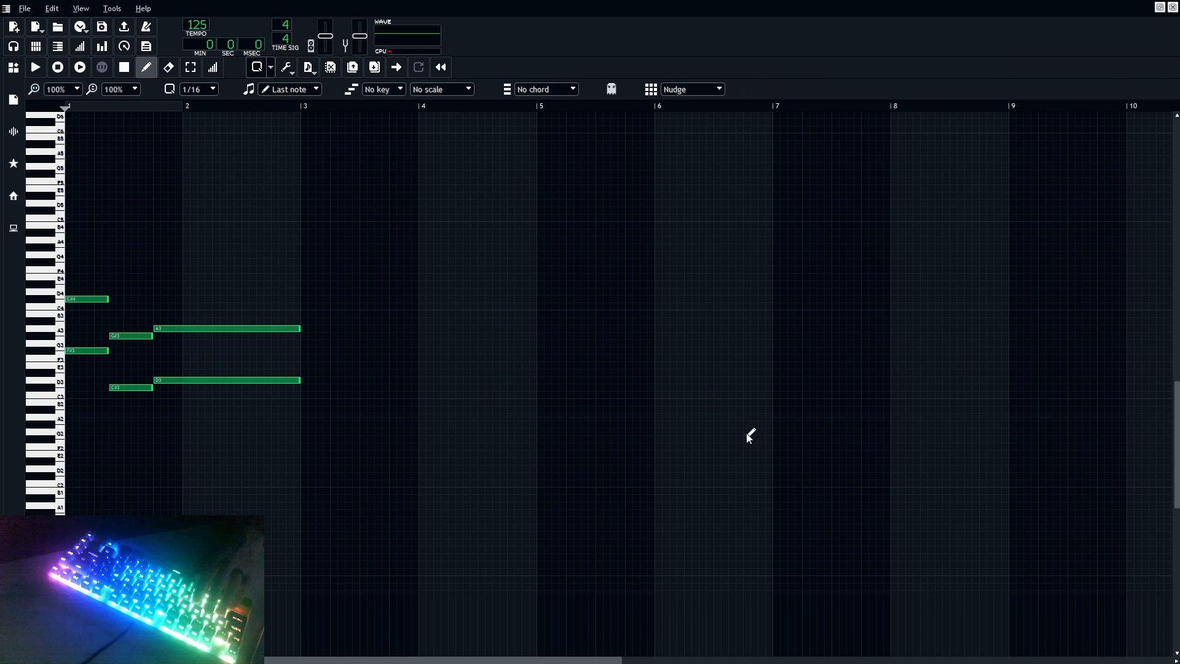
key("space")
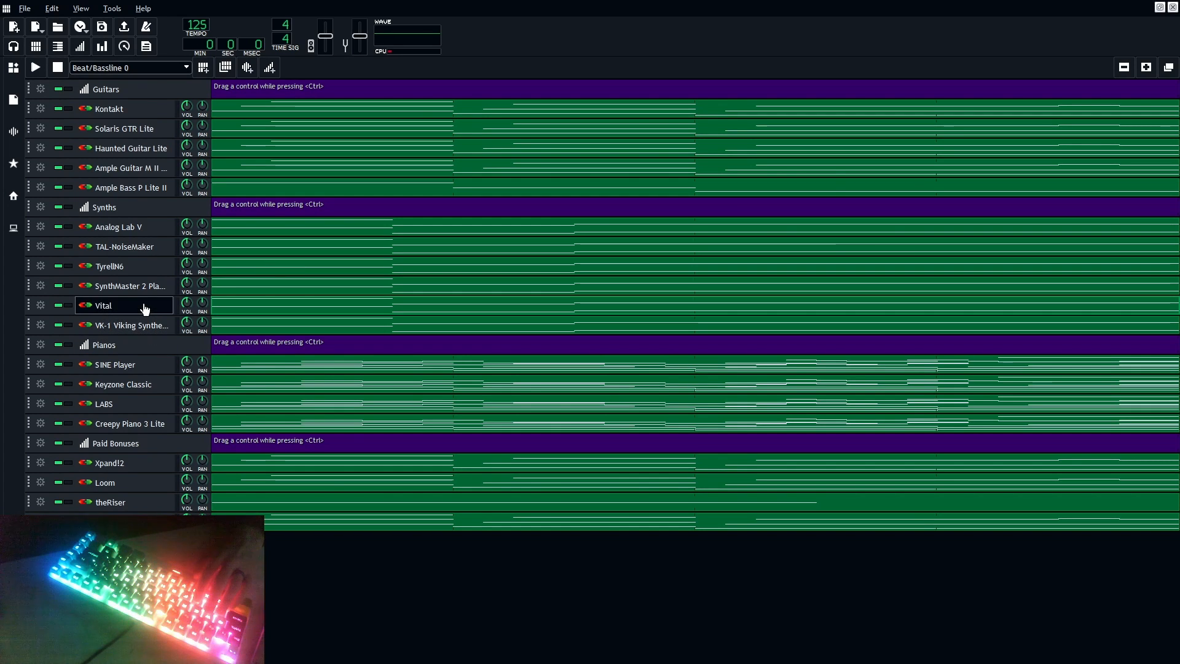
Step: Review VK-1 Viking Synthesizer and its preset file dialog without loading anything, and play its two-bar pattern in the piano roll
left_click(149, 325)
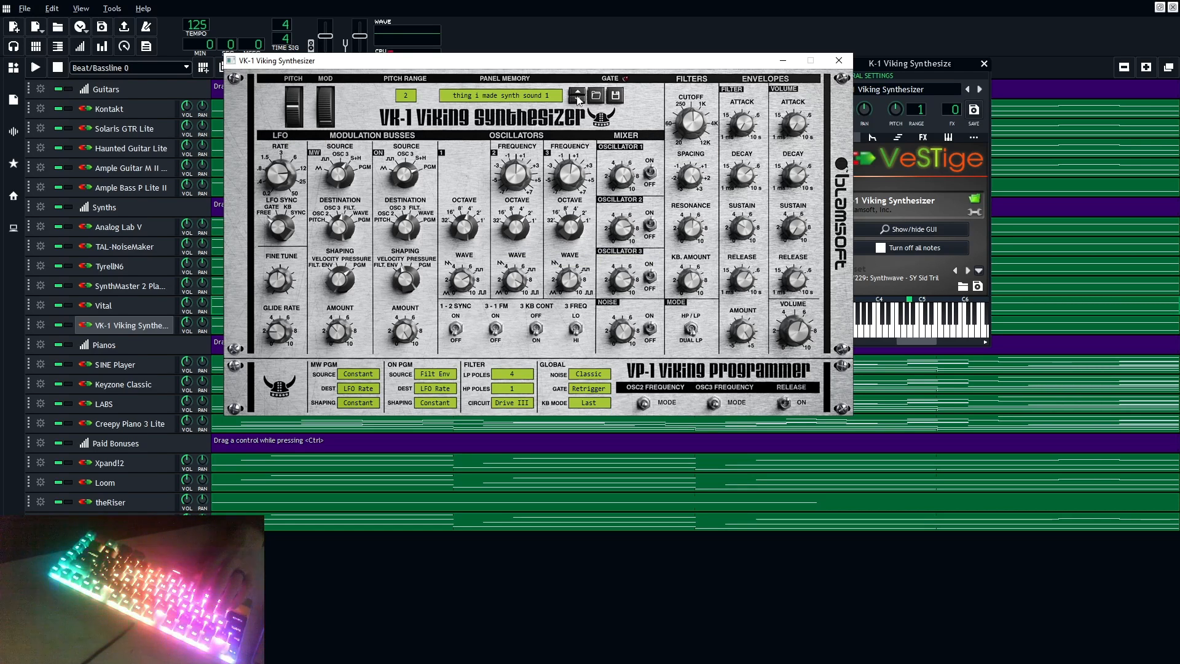
left_click(595, 95)
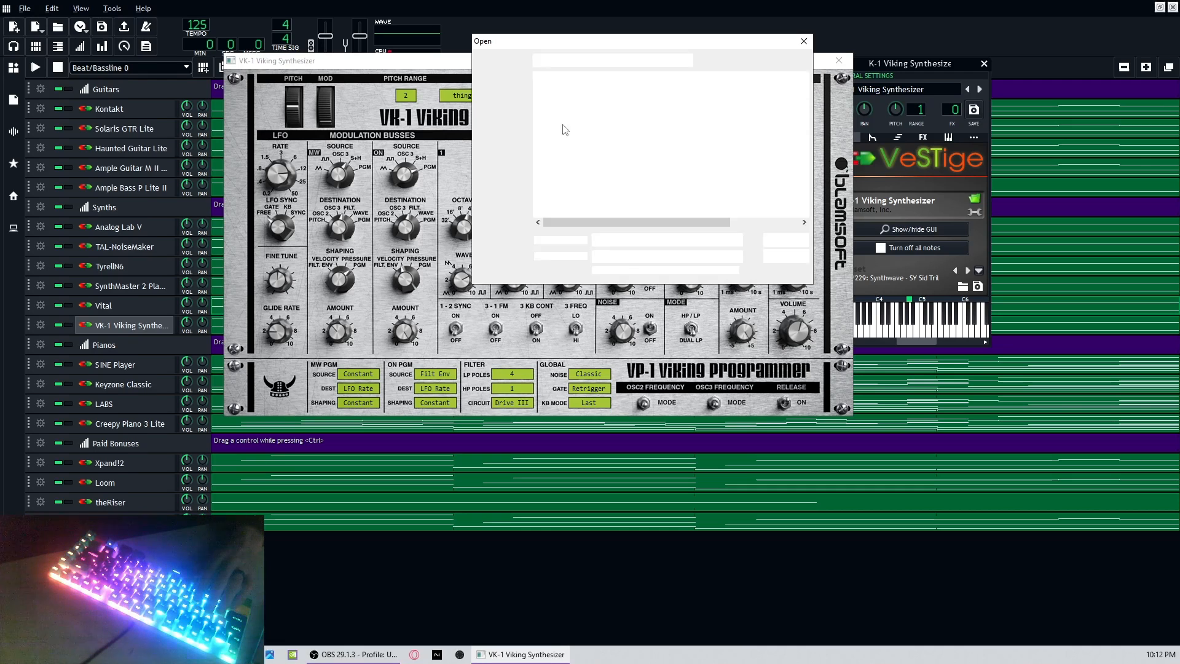
left_click(803, 42)
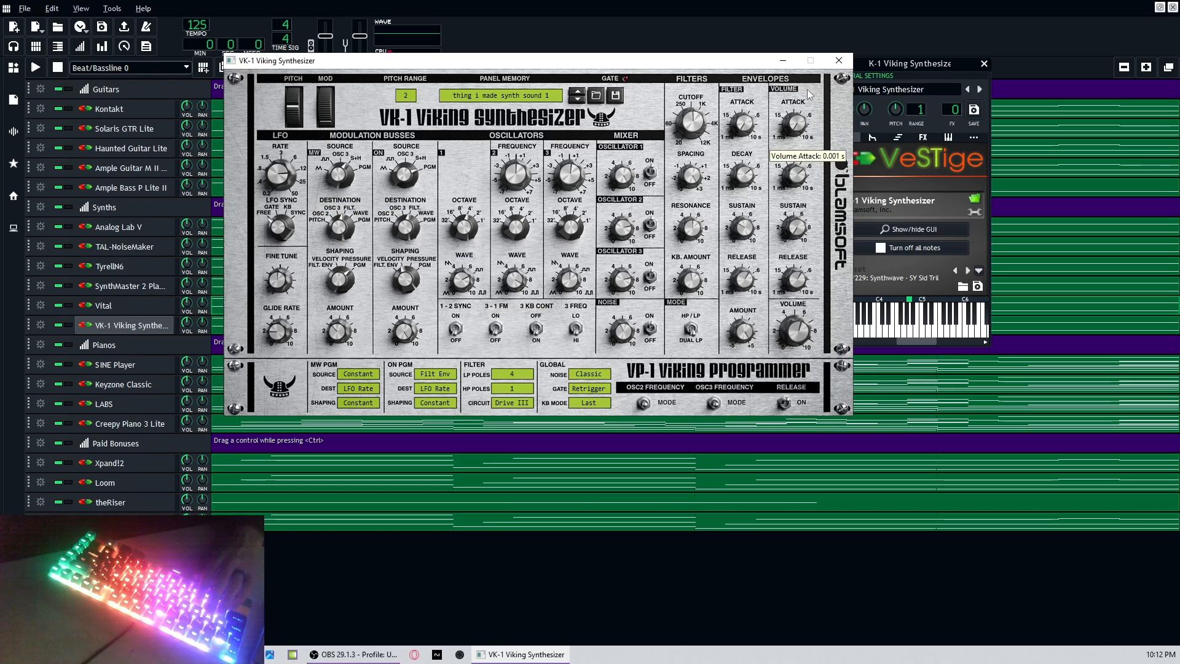
left_click(838, 60)
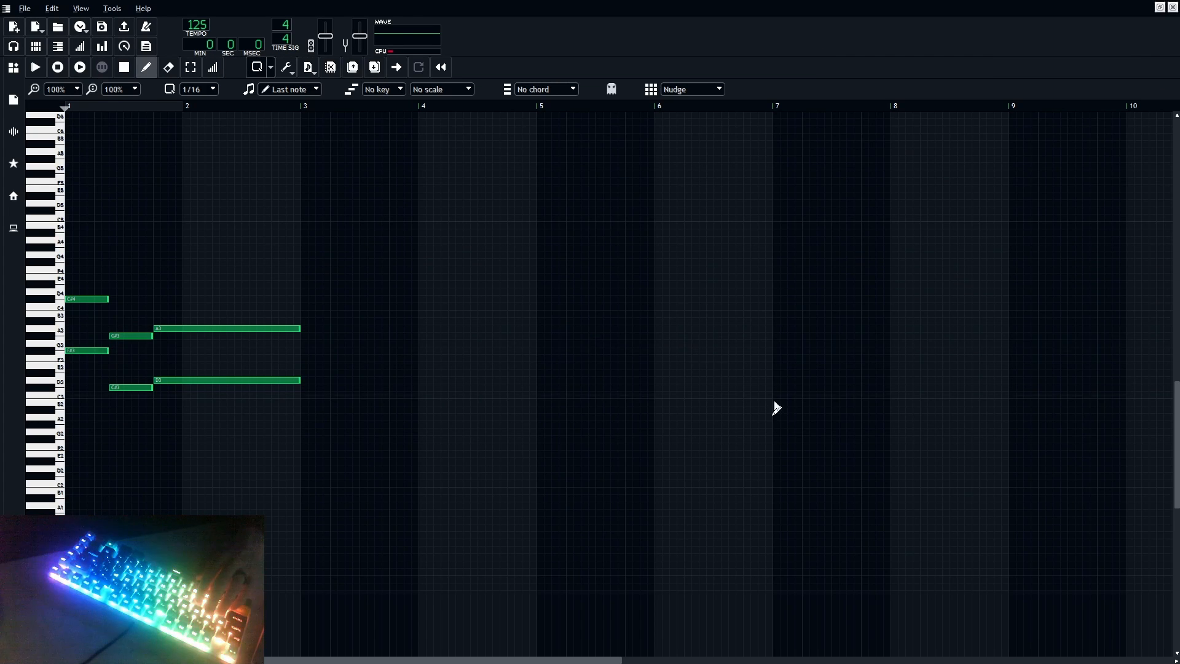
key("space")
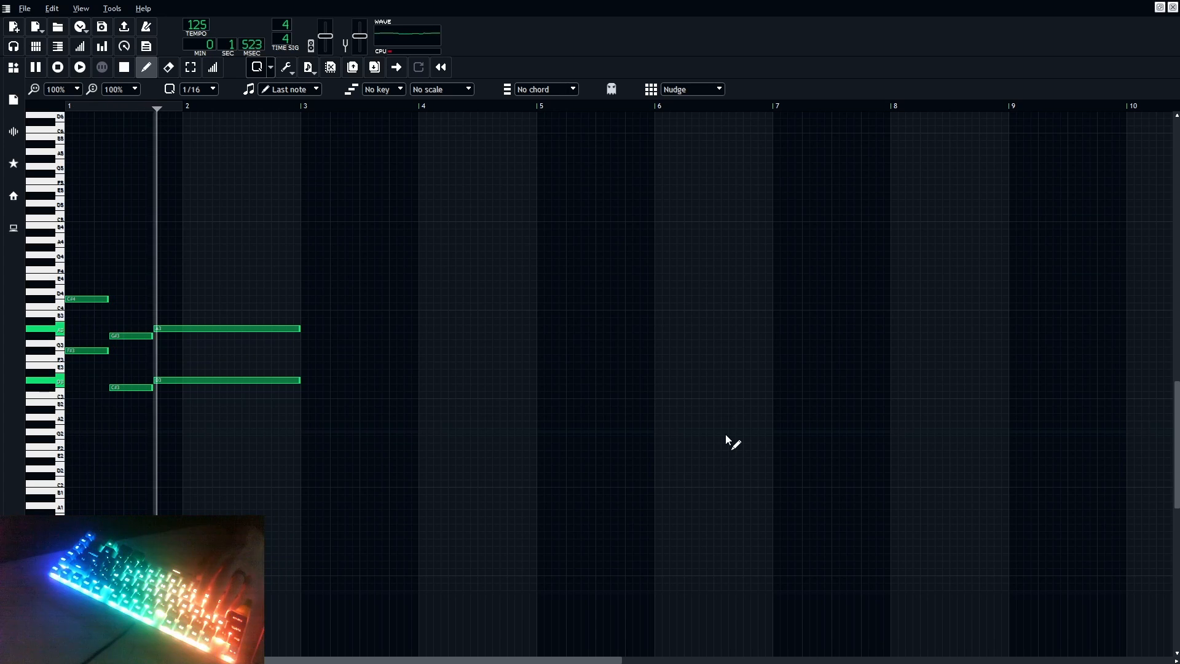
key("F6")
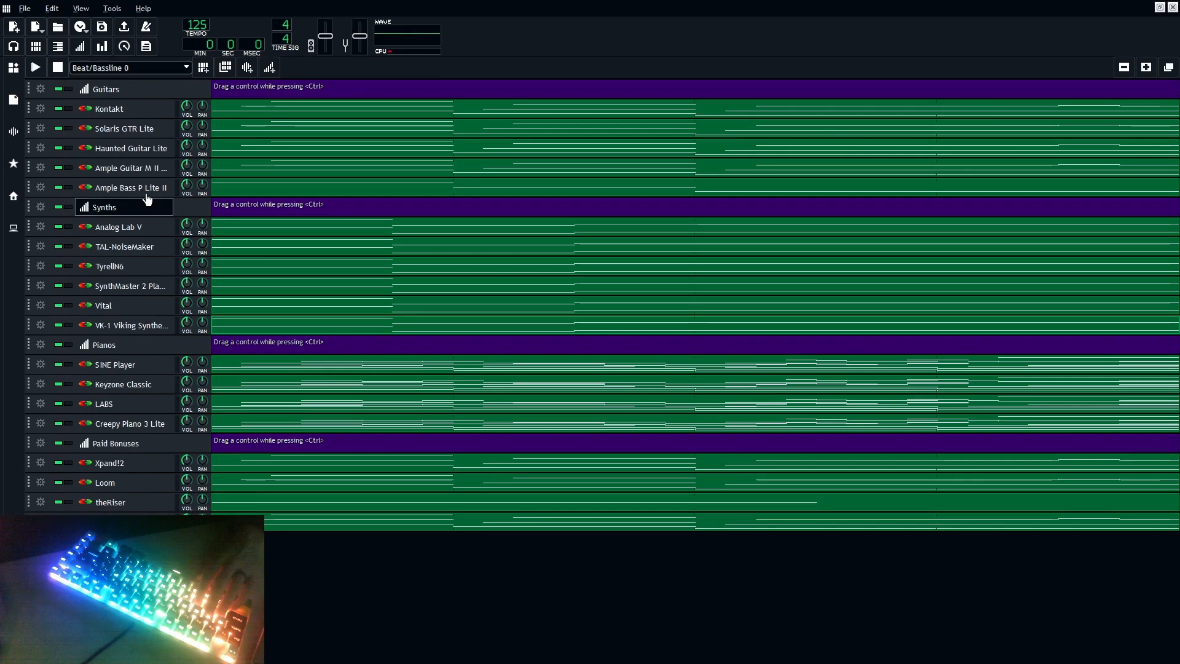
Step: Browse the bundles and collections in SINE Player's store, and play the track's four-bar piano pattern
left_click(115, 364)
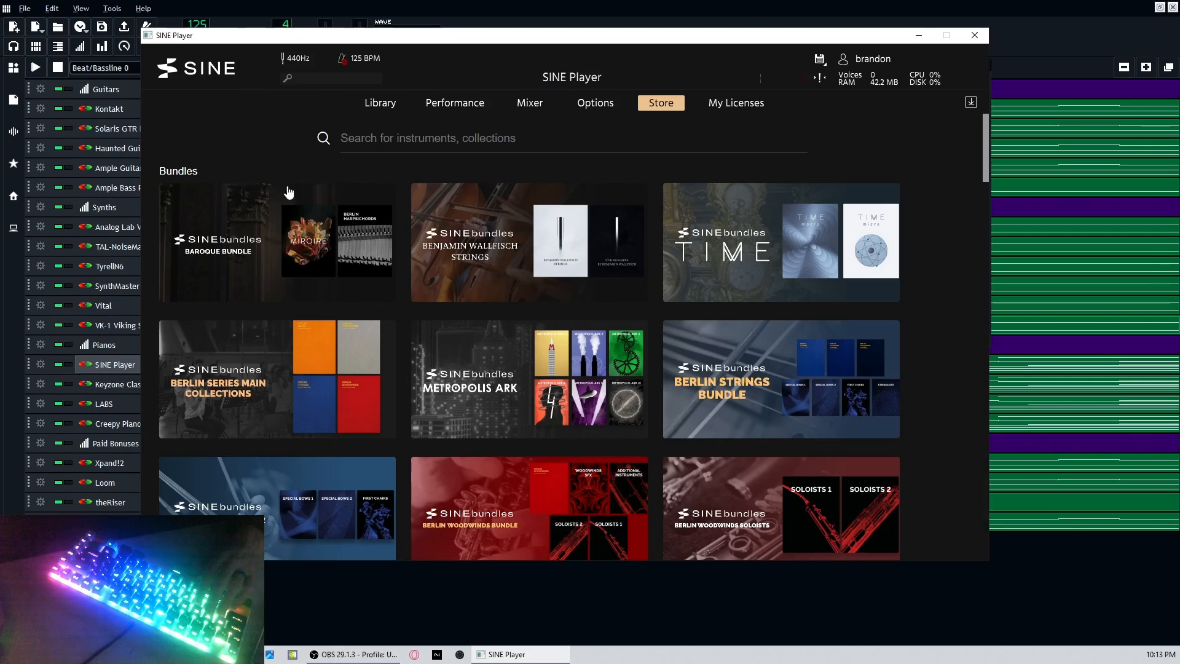
scroll(525, 242, "down", 15)
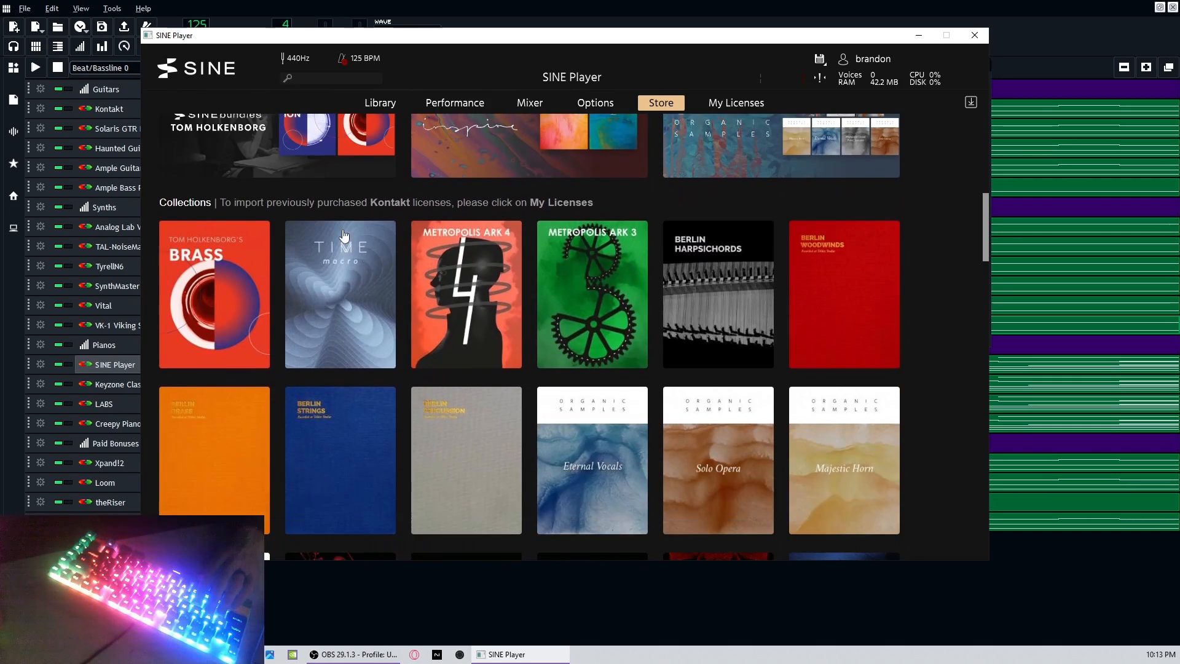
scroll(321, 305, "down", 20)
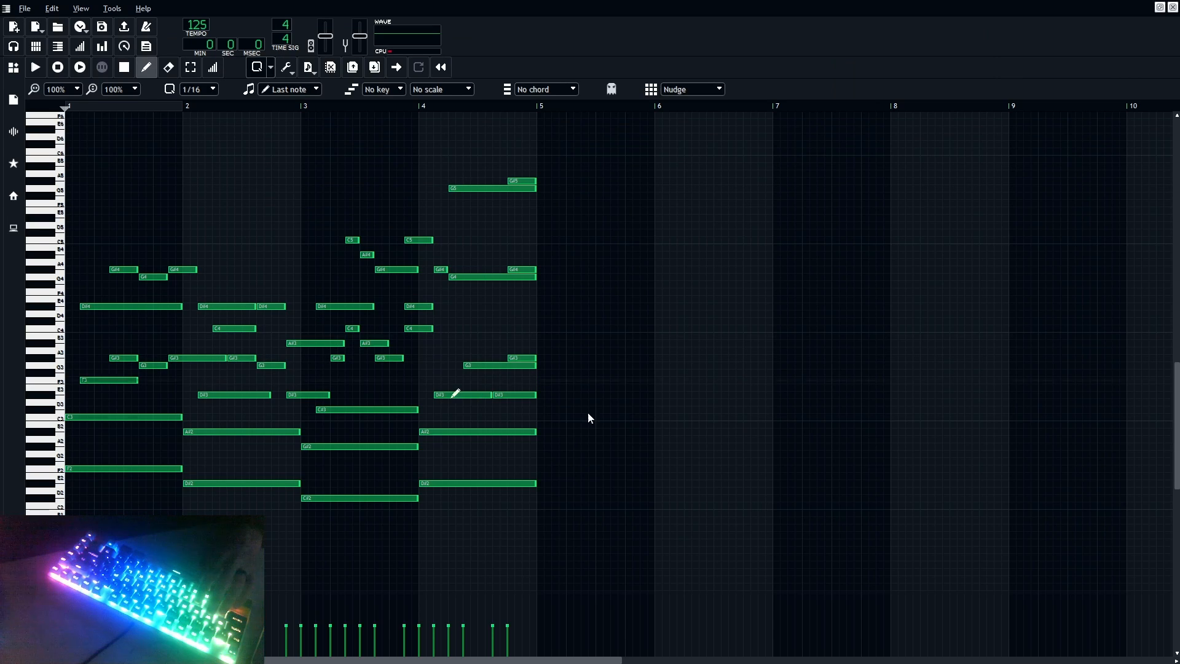
key("space")
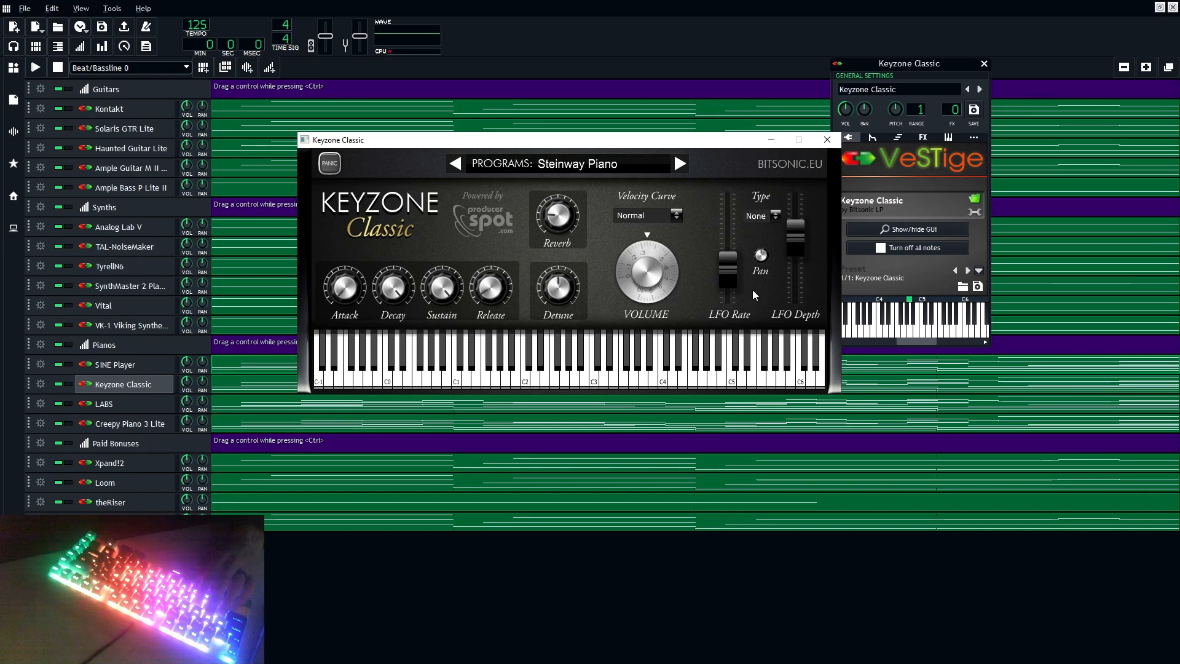
Step: Review Keyzone Classic's program list while keeping Steinway Piano, and play its four-bar pattern
left_click(596, 172)
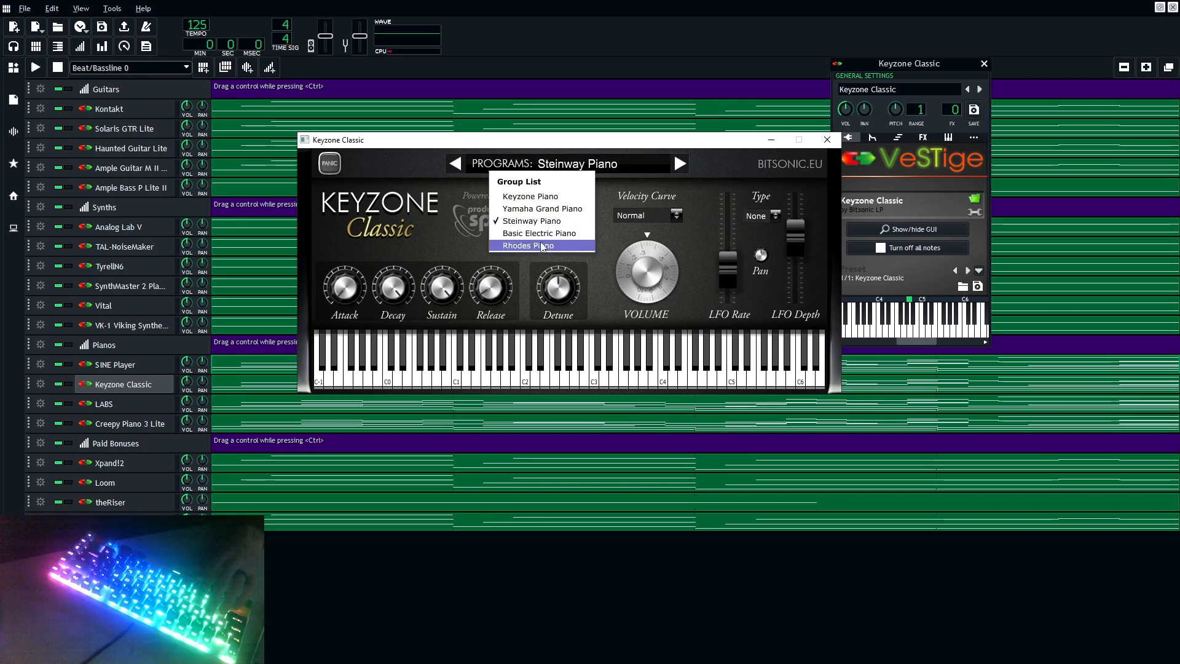
left_click(627, 309)
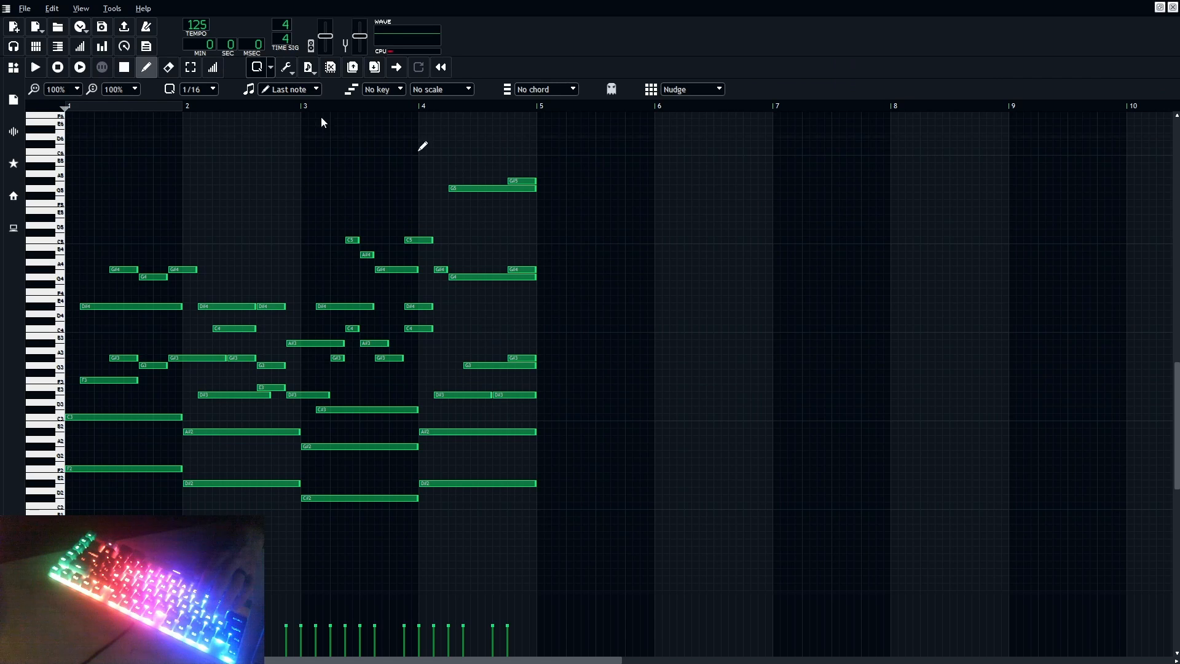
key("space")
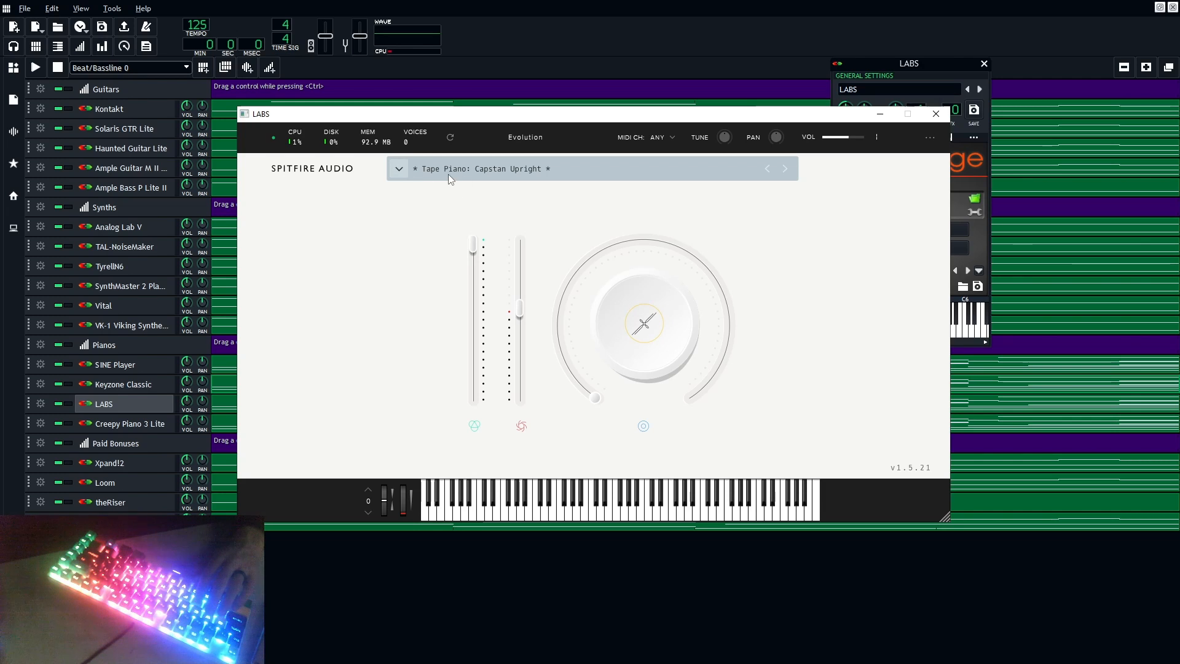
Step: Close the LABS plugin and play its four-bar piano pattern, and do the same with Creepy Piano 3 Lite
left_click(936, 114)
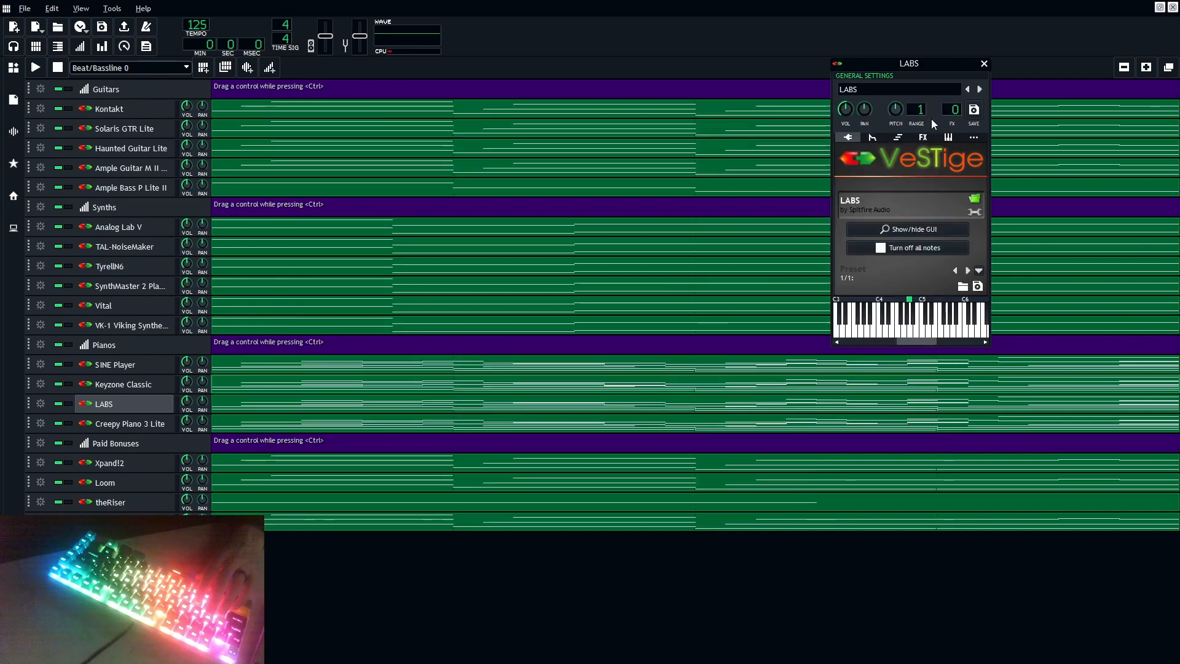
left_click(58, 46)
key("space")
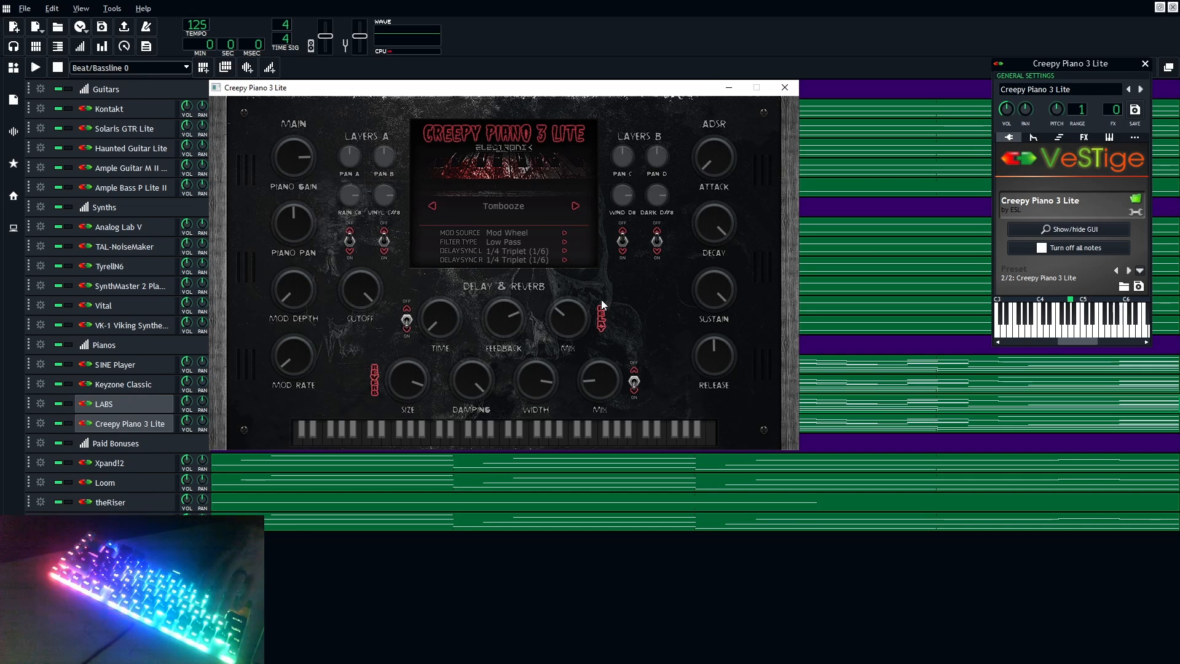
left_click(788, 92)
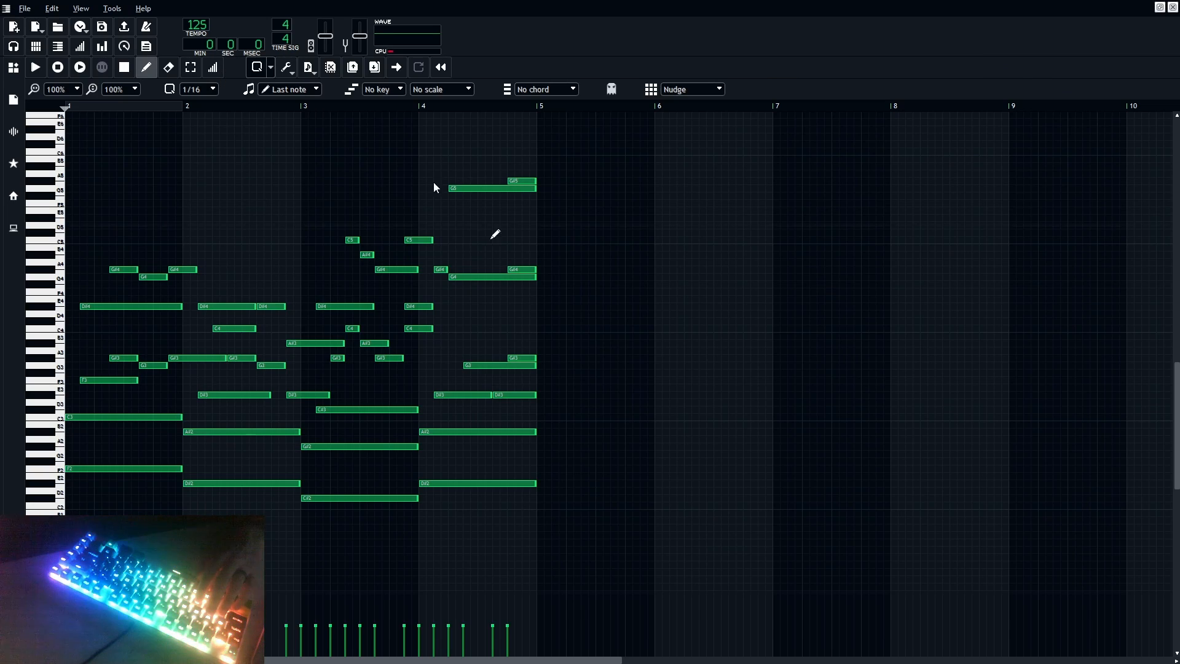
key("space")
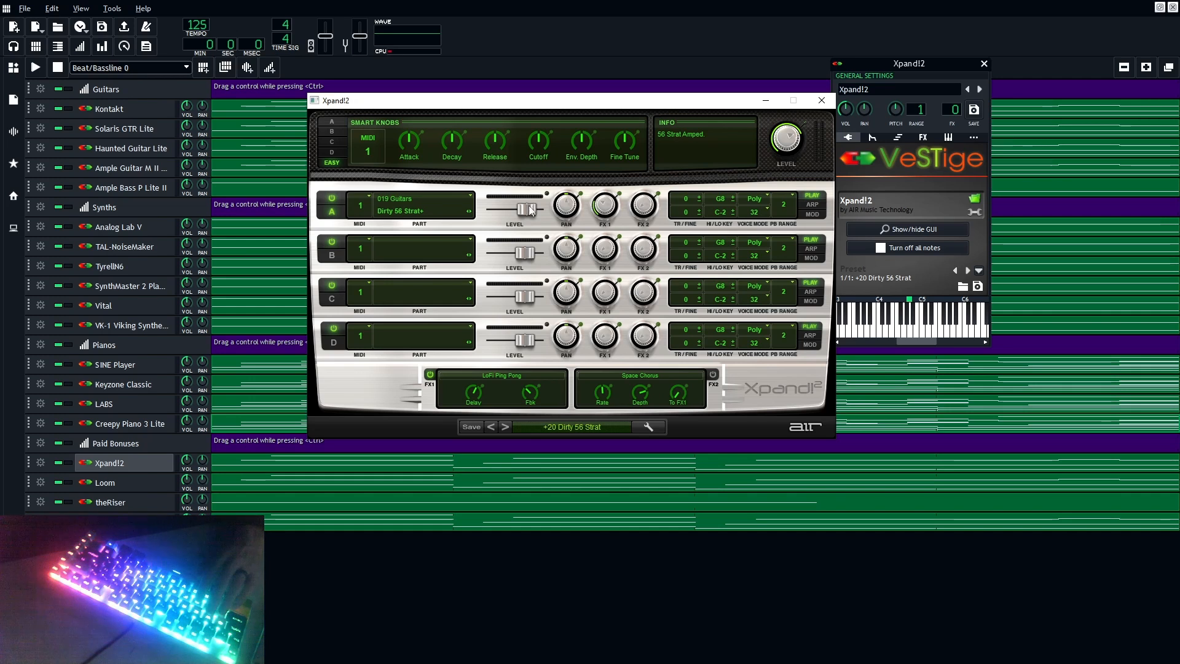
Step: Browse Xpand!2's preset categories, including Action Pads, Drums and the User banks, without changing the Dirty 56 Strat preset
left_click(562, 429)
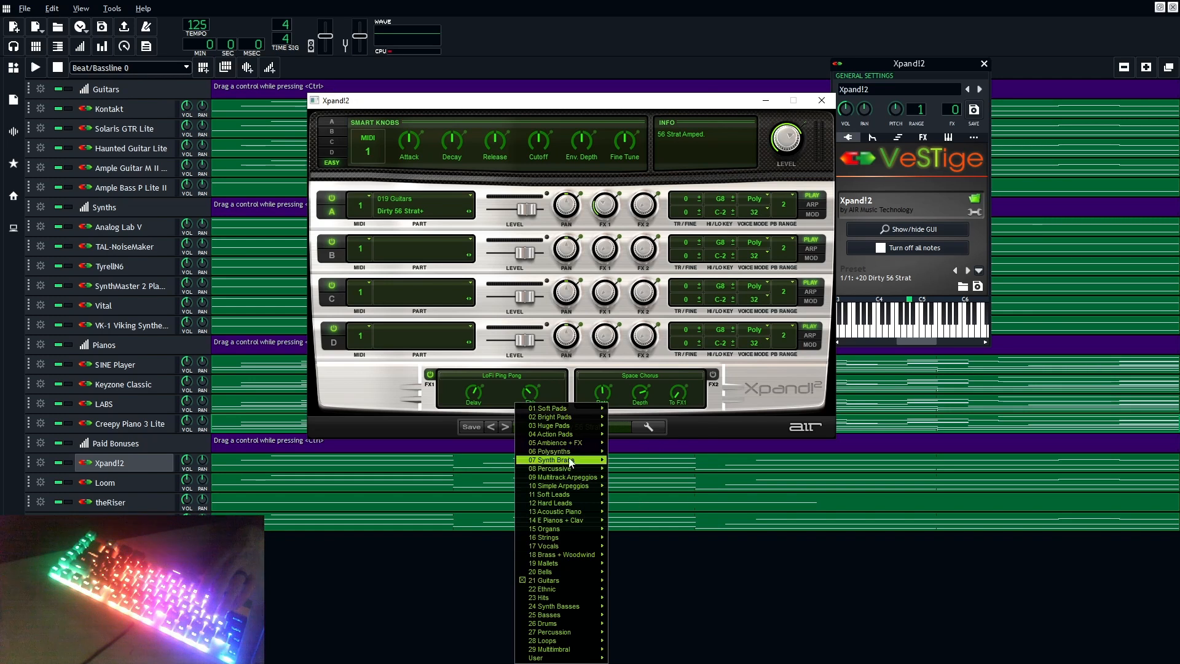
mouse_move(561, 538)
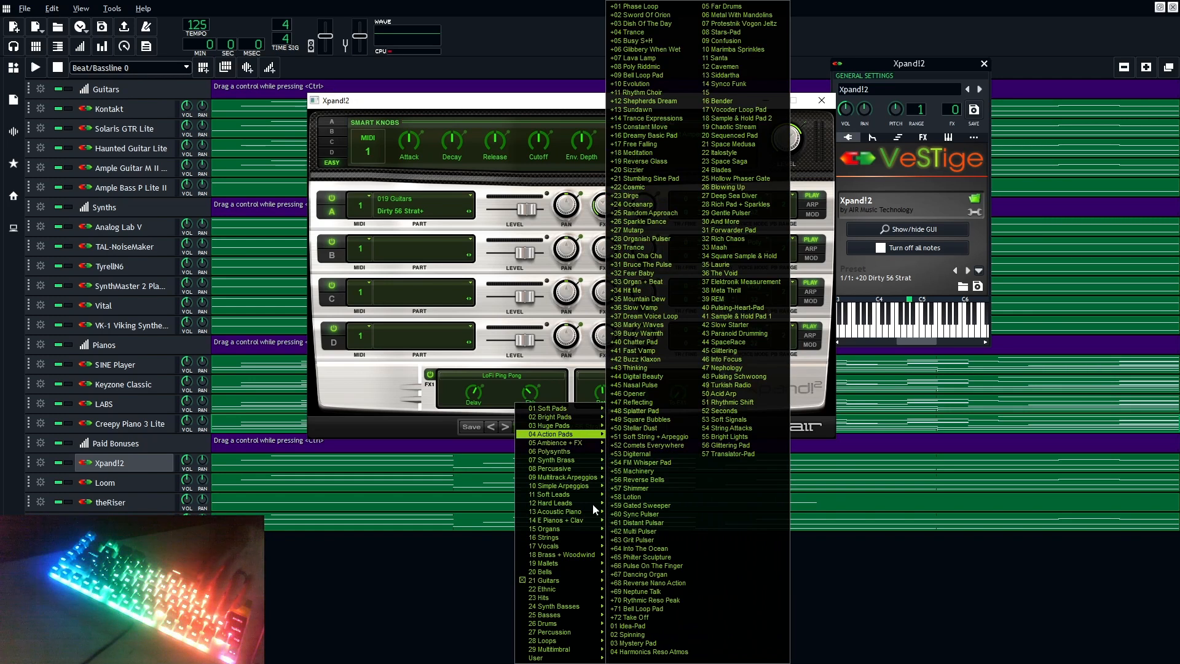
mouse_move(569, 624)
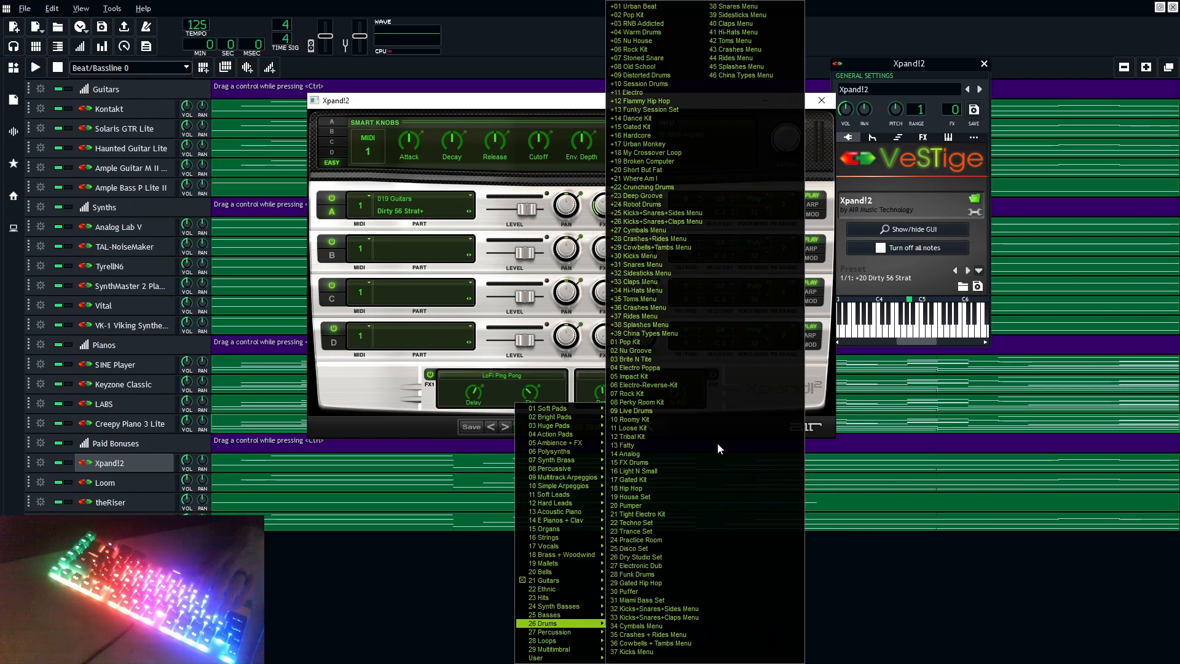
left_click(509, 109)
left_click(565, 430)
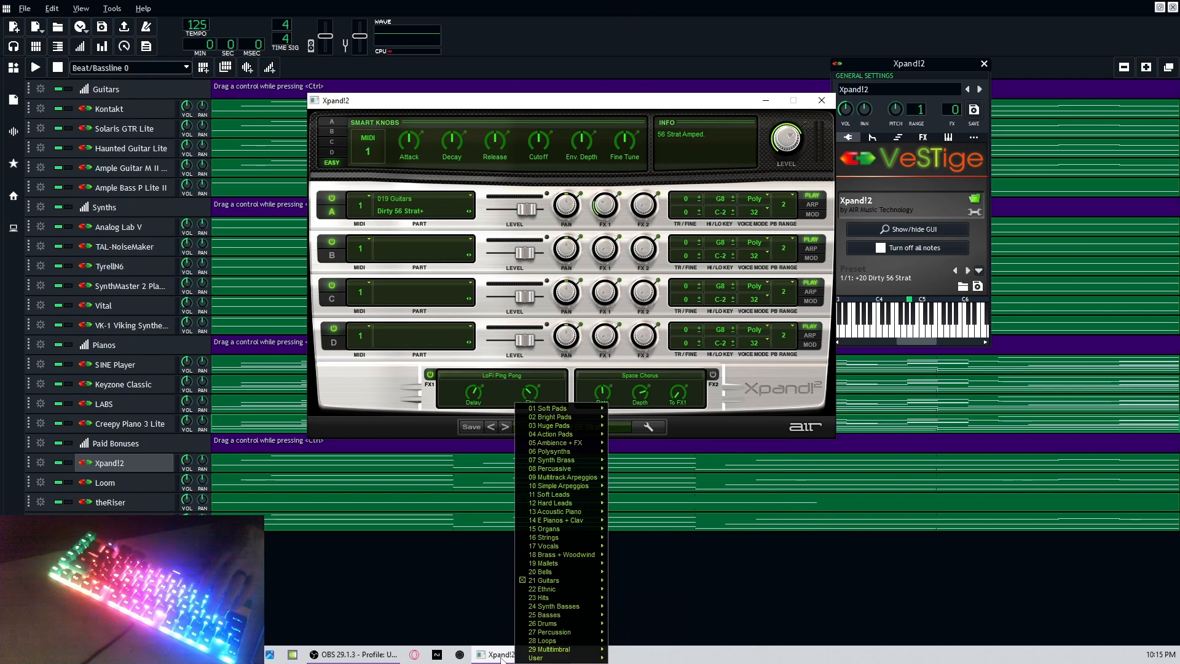
mouse_move(556, 657)
mouse_move(634, 653)
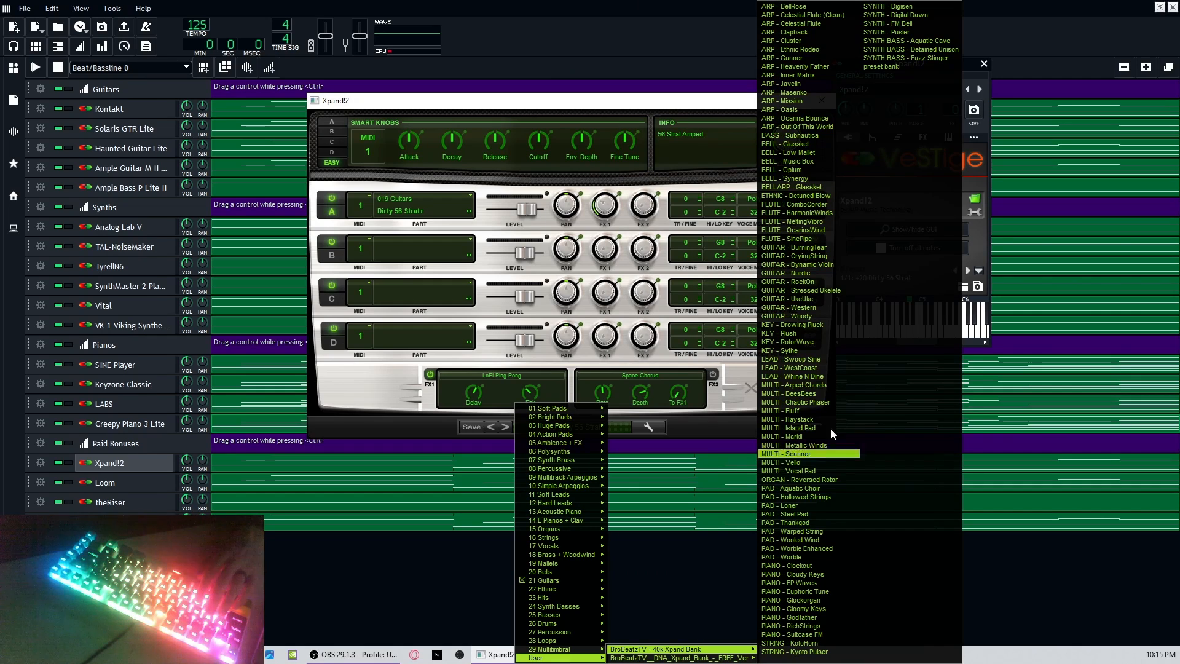
mouse_move(676, 657)
mouse_move(897, 657)
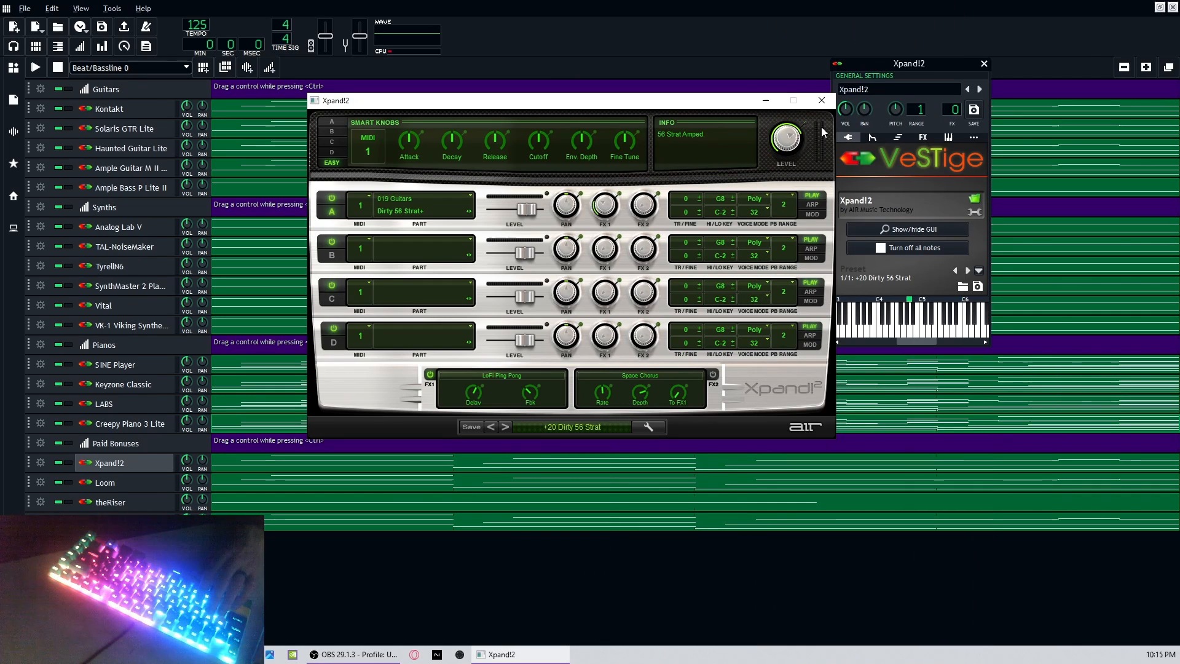
Step: Close the Xpand!2 plugin and play its four-bar pattern in the piano roll
left_click(822, 100)
double_click(521, 467)
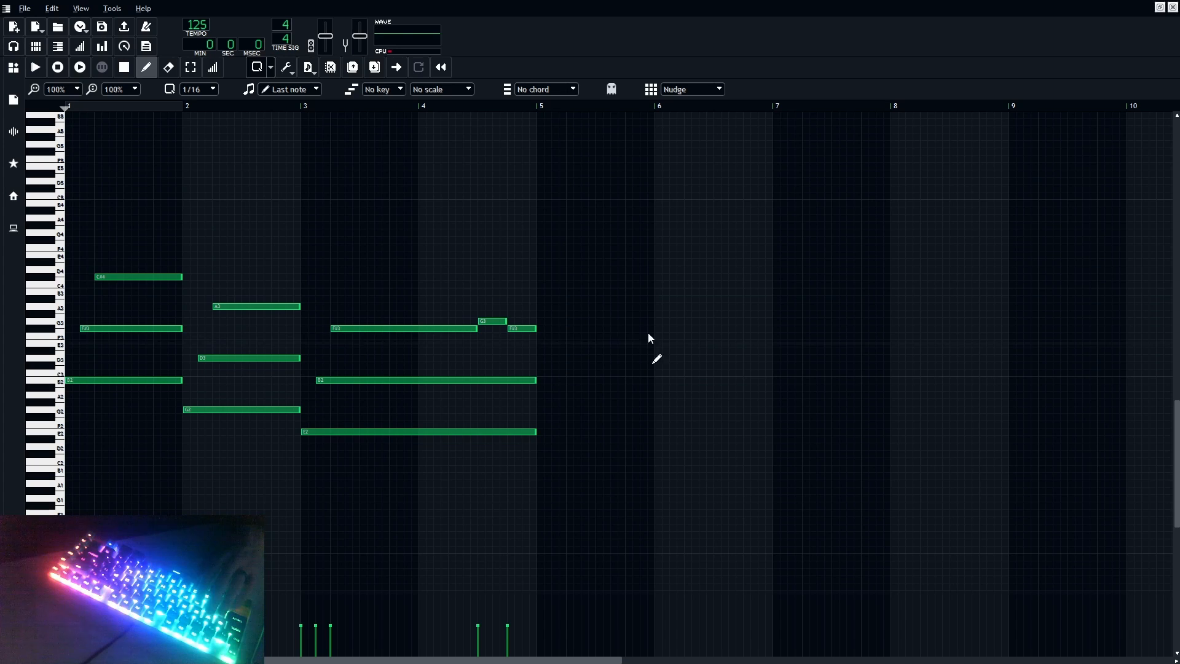
key("space")
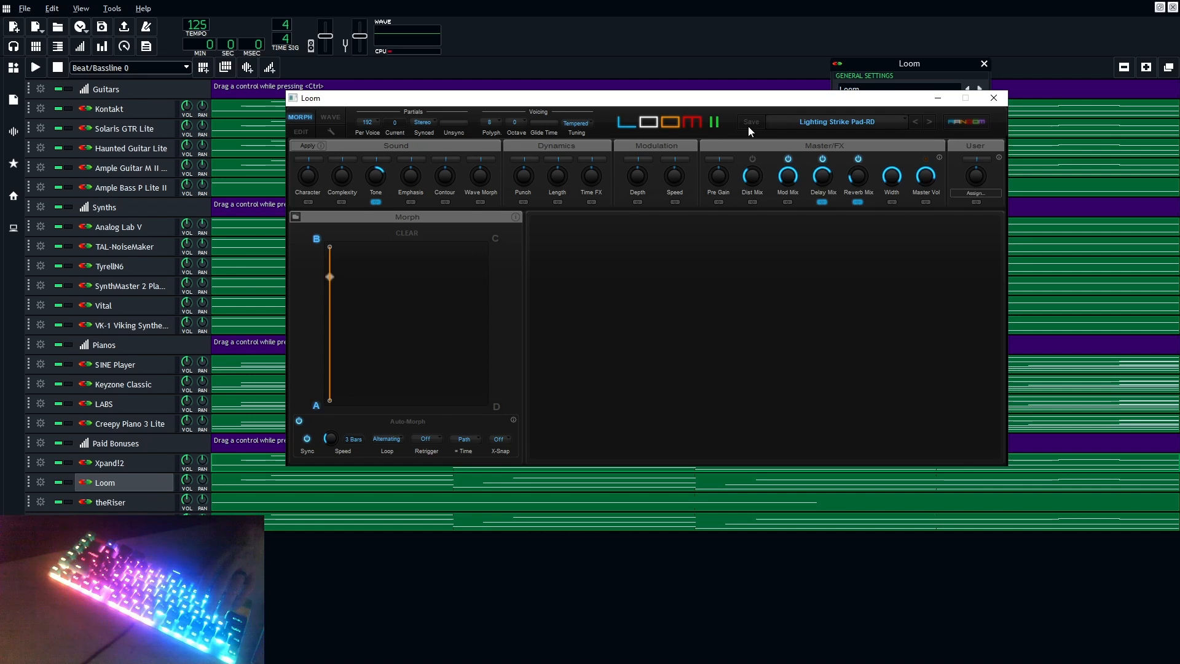
Step: Browse Loom's Moving Pads presets while keeping Lighting Strike Pad-RD, close the plugin, and play its four-bar pattern
left_click(830, 131)
mouse_move(806, 186)
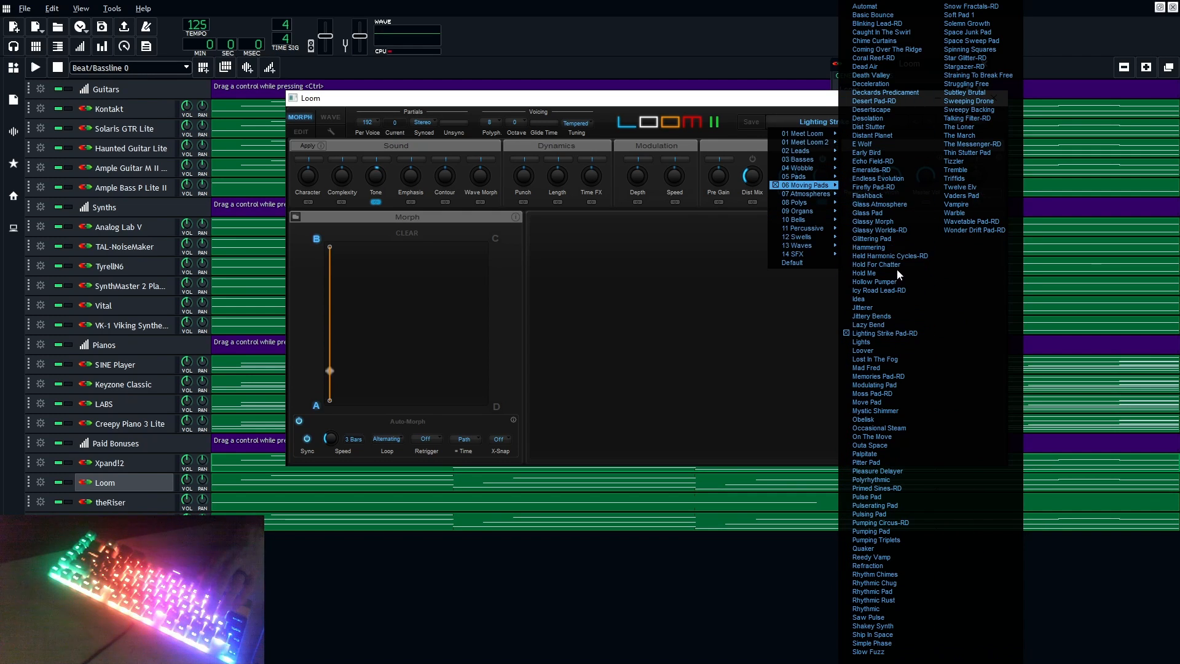
left_click(739, 316)
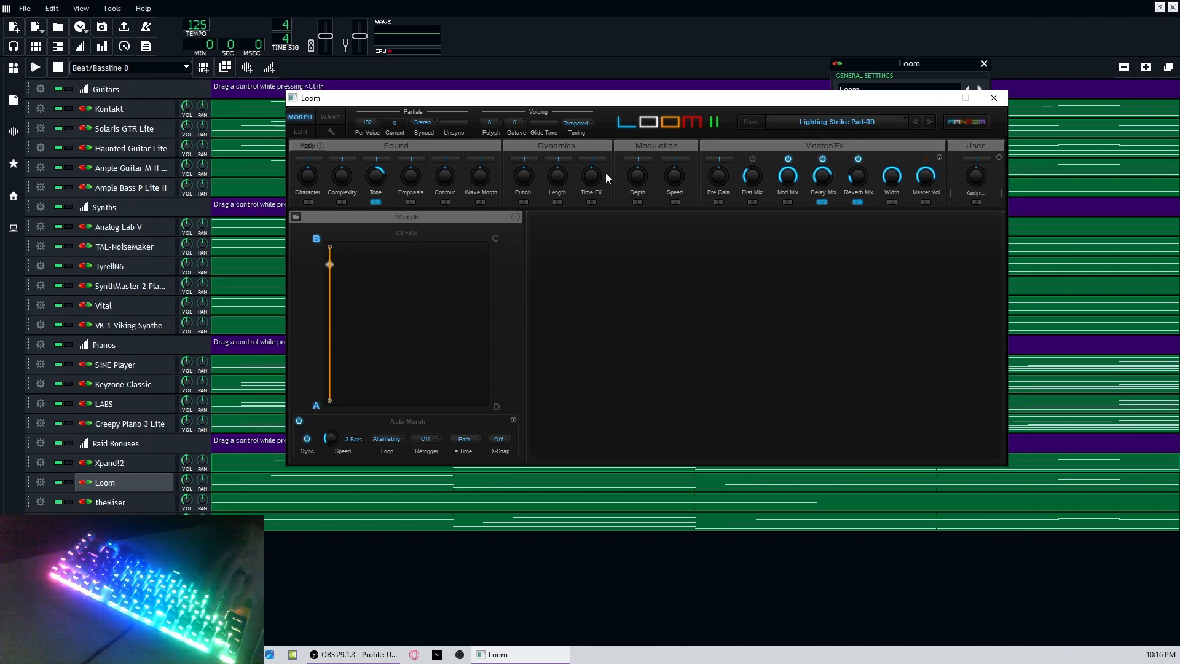
left_click(992, 99)
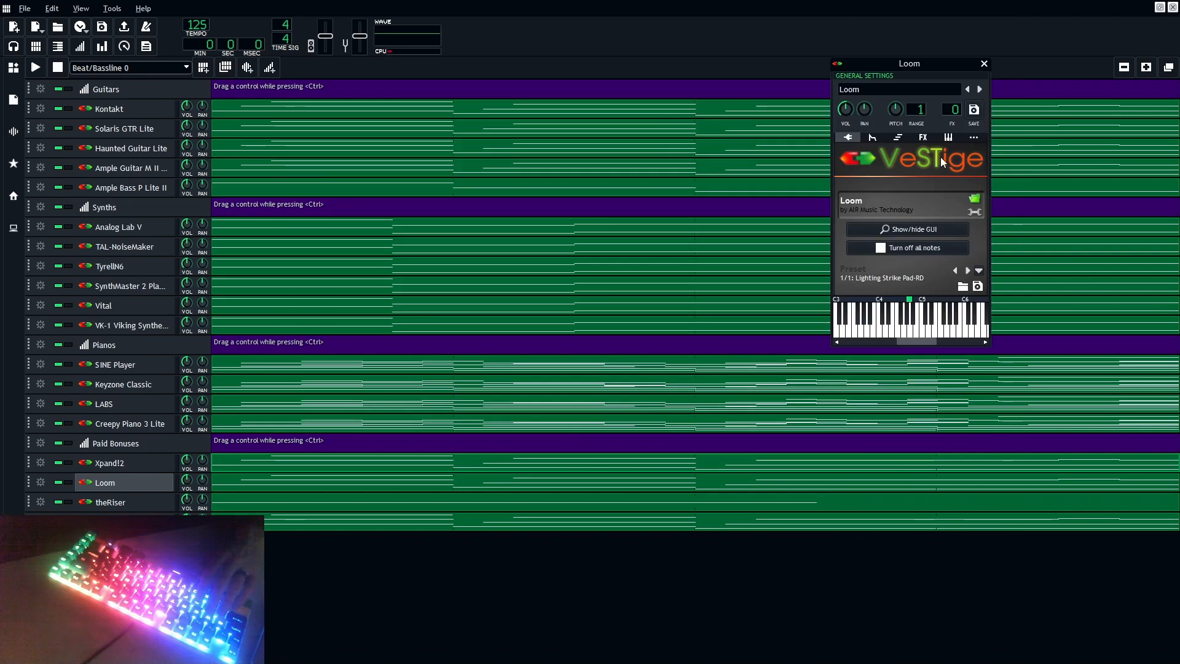
double_click(271, 488)
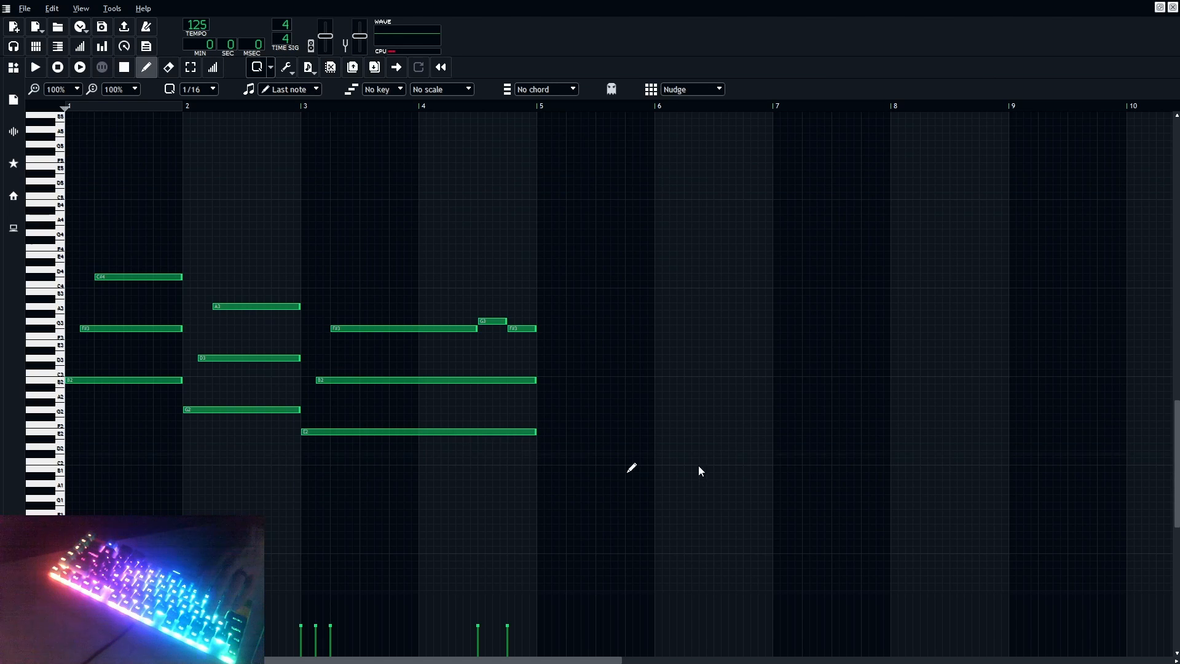
key("space")
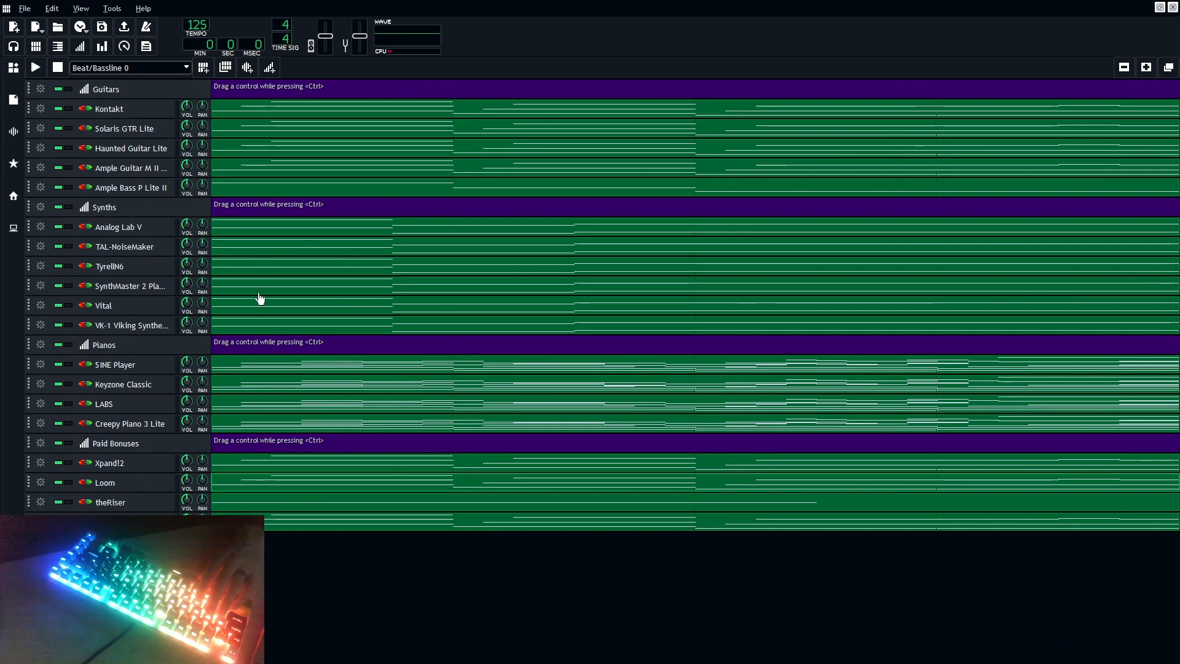
Step: Open theRiser and browse its preset categories, such as Fades, leaving the preset list without loading another preset
left_click(111, 502)
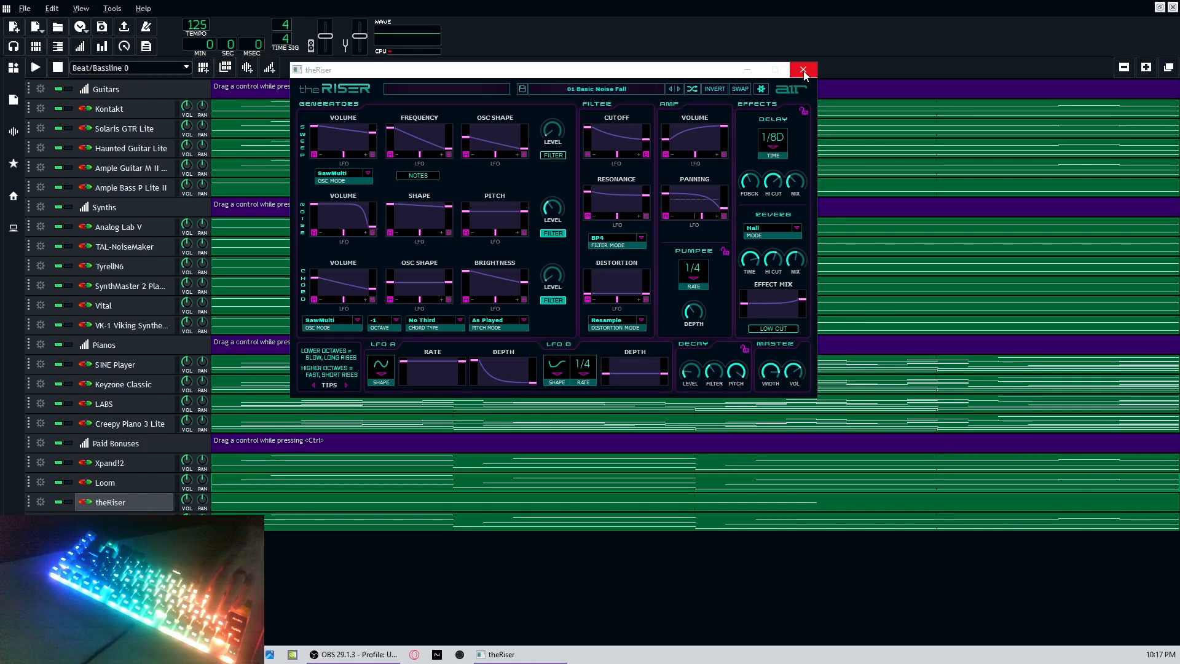
left_click(599, 89)
mouse_move(571, 129)
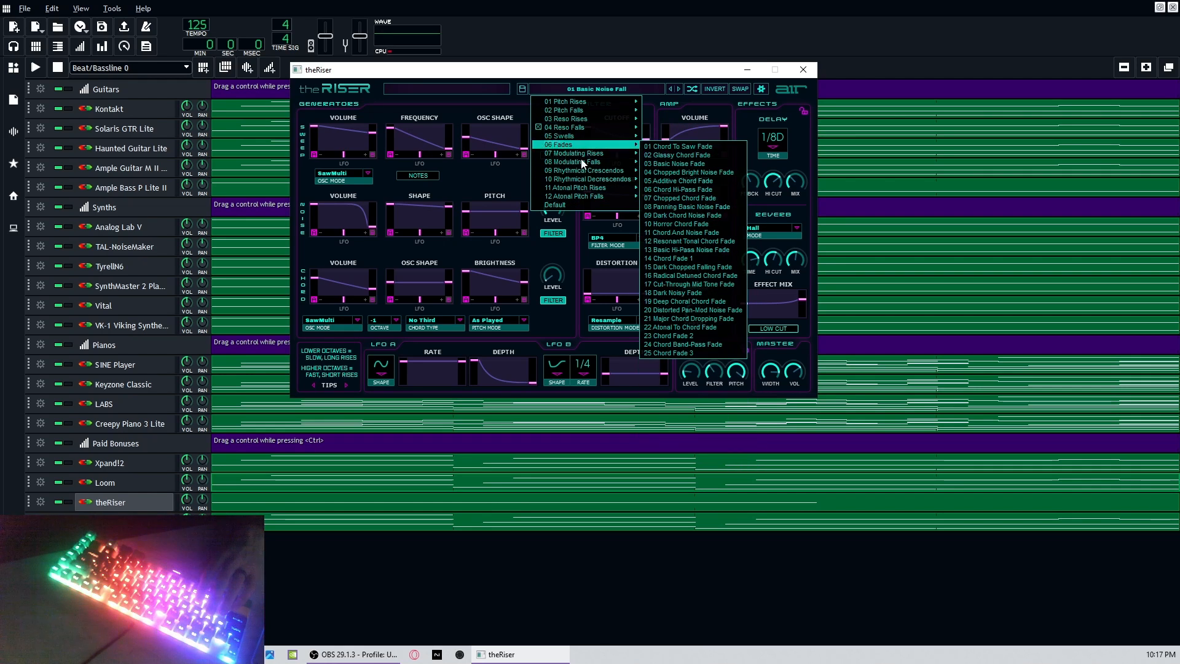
left_click(802, 79)
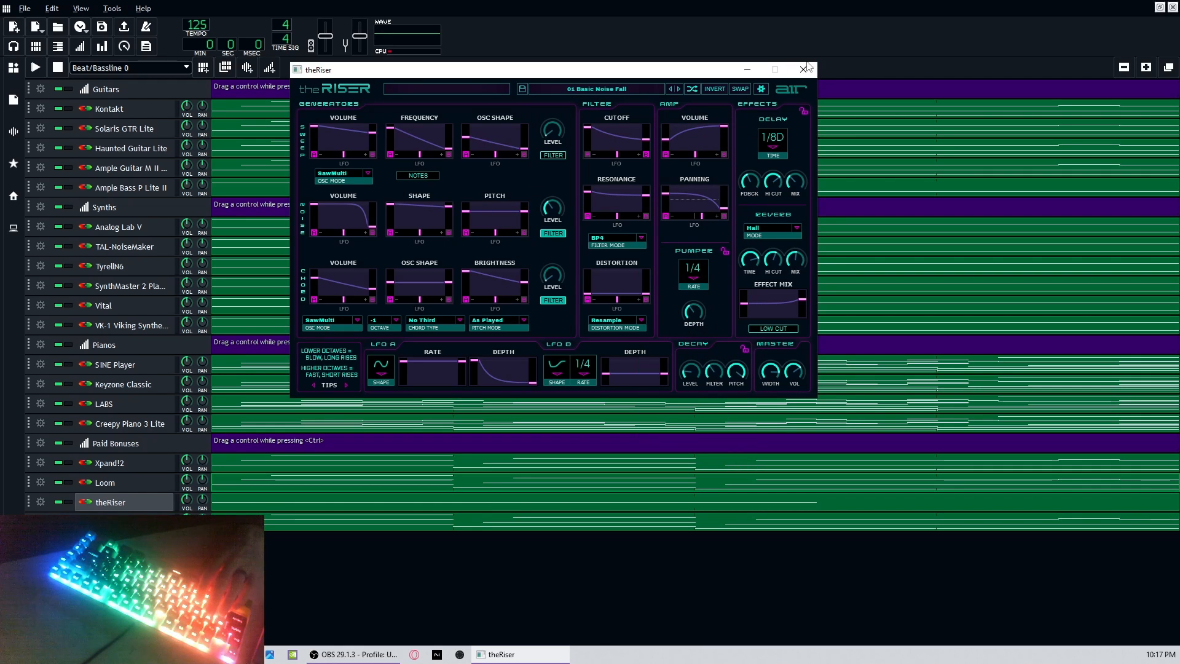
Step: Close theRiser's plugin window and play its single-note pattern in the piano roll
left_click(803, 69)
double_click(261, 499)
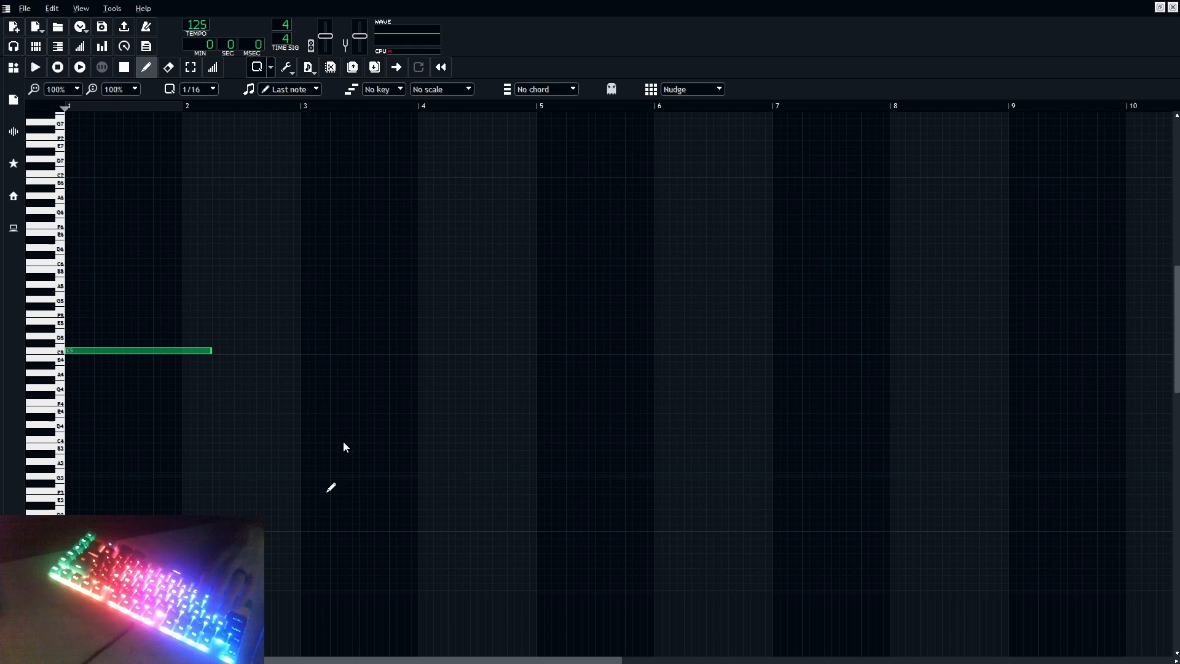
key("space")
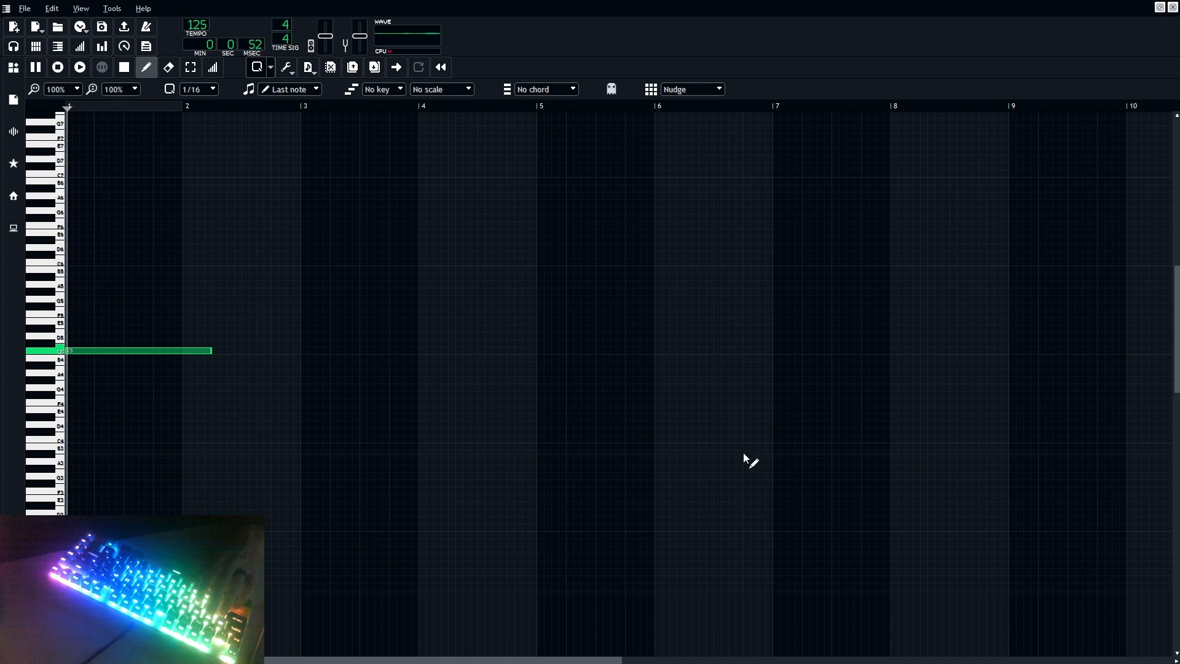
Step: Browse VacuumPro's preset categories, such as Leads Bright, without loading another preset, and play its four-bar pattern in the piano roll
key("F6")
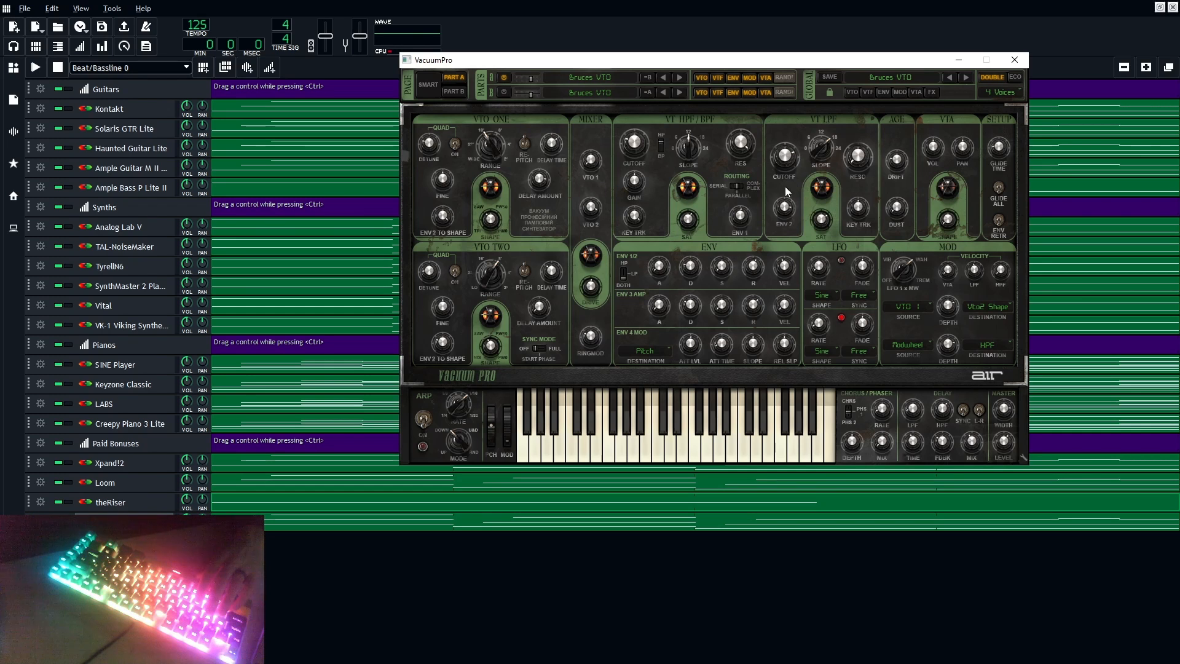
left_click(897, 80)
mouse_move(872, 86)
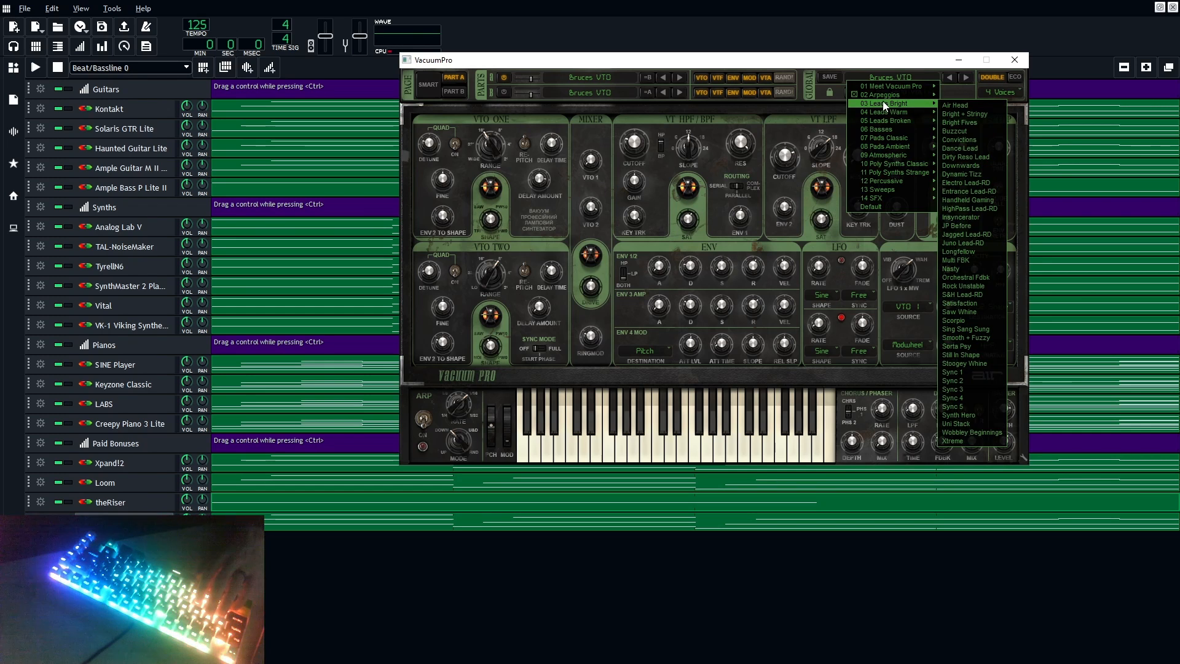
left_click(609, 63)
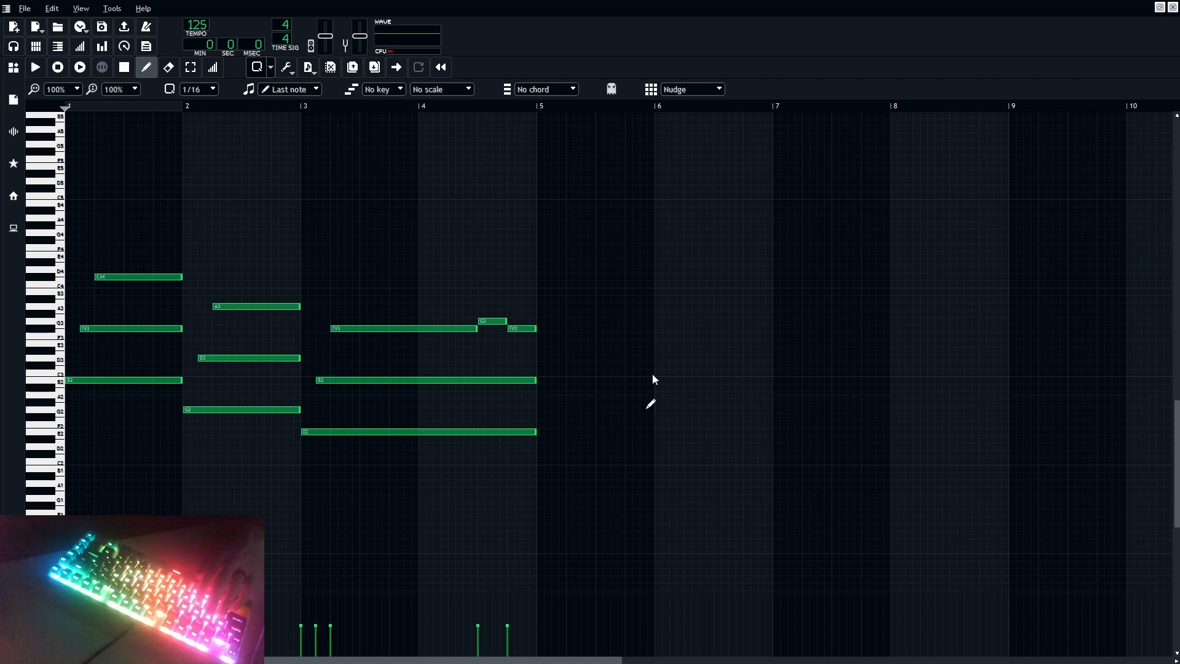
key("space")
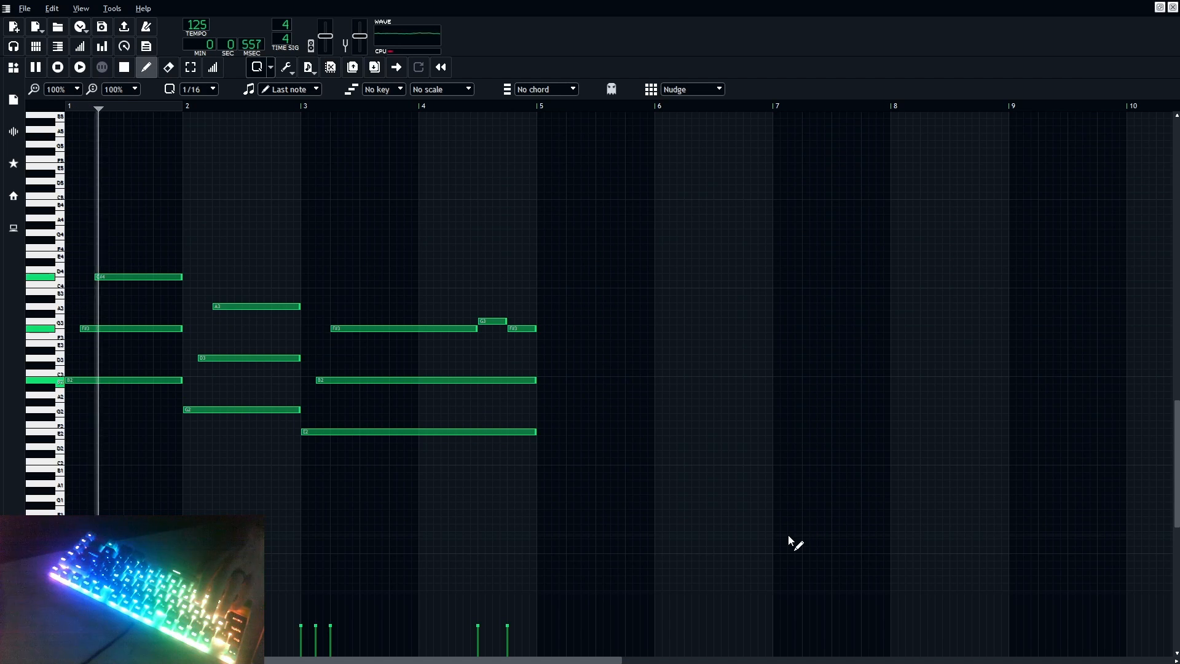